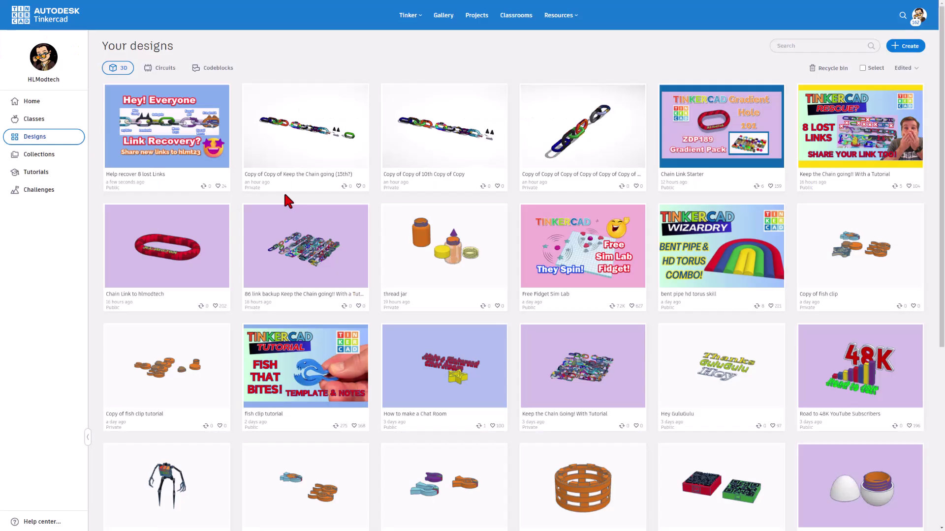
Step: Search the public gallery for hlmt23 and sort the 3D designs by Recent
left_click(902, 16)
left_click(313, 16)
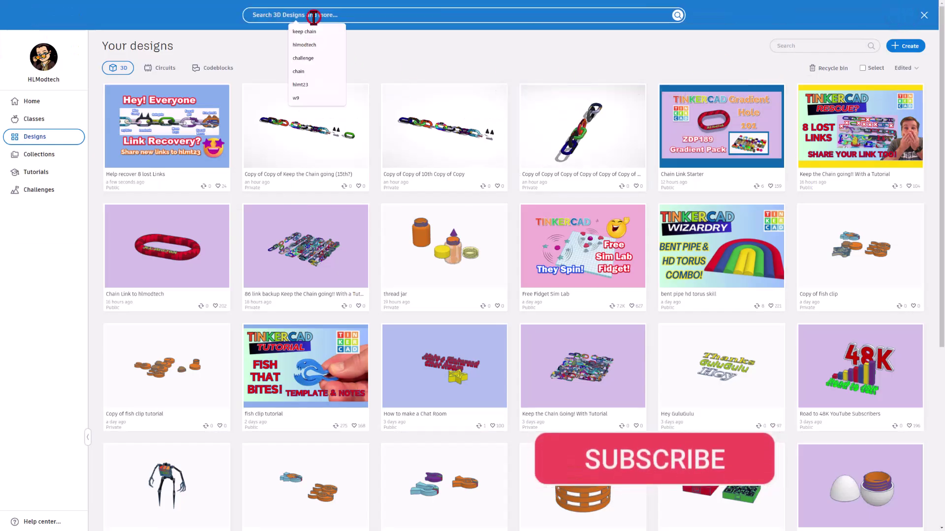
type("hlm")
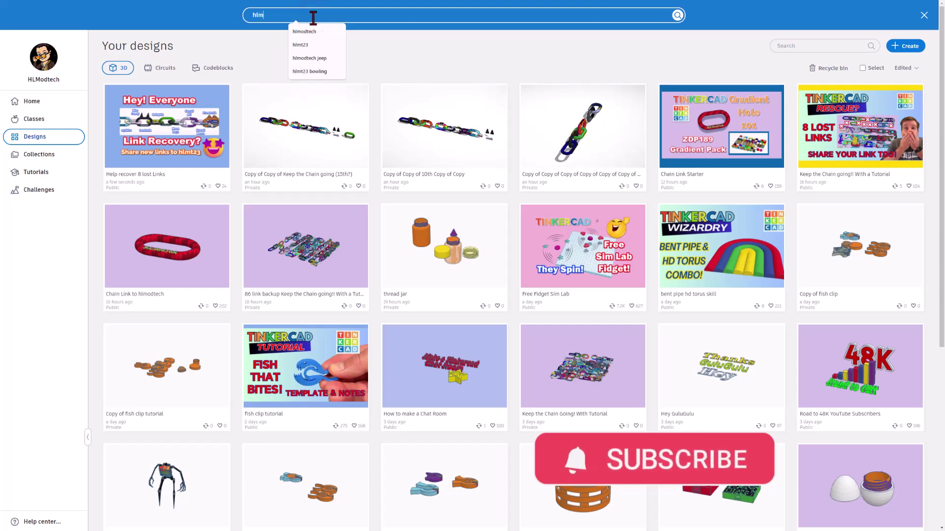
type("t23")
key("Return")
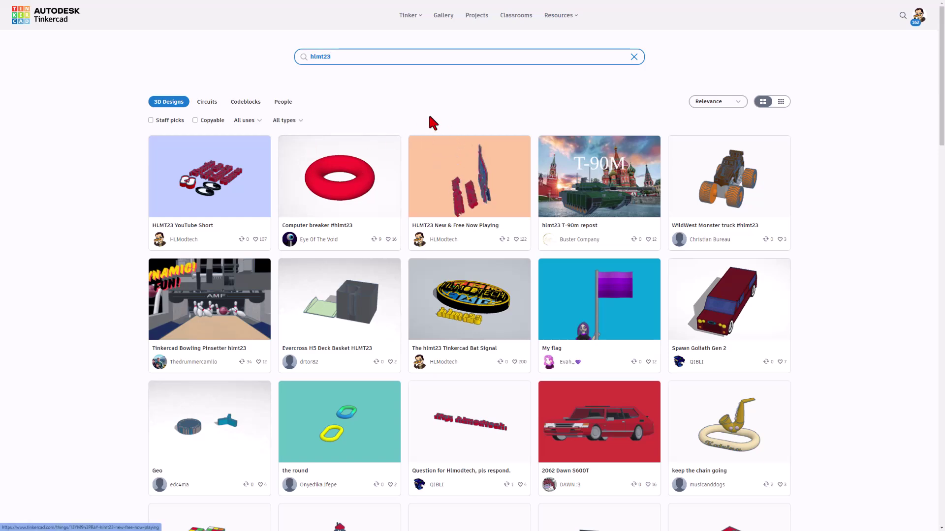
left_click(719, 100)
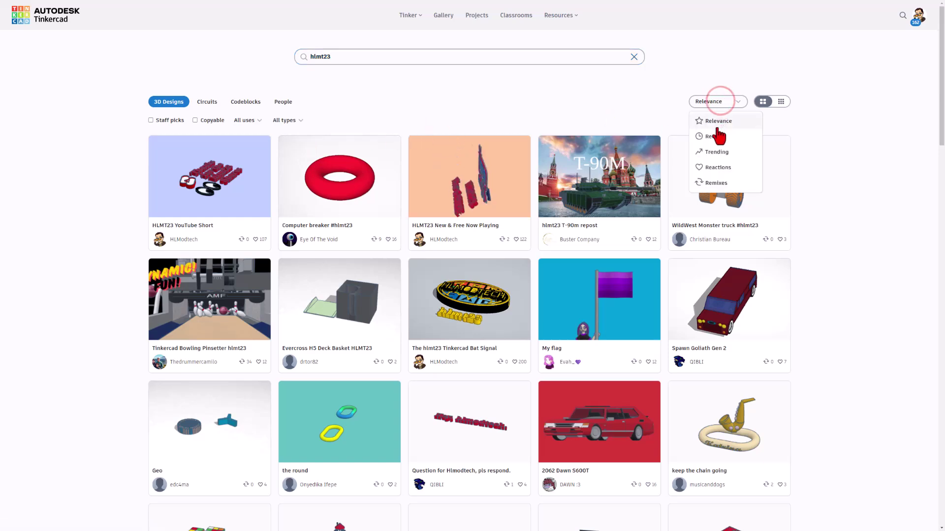
left_click(715, 136)
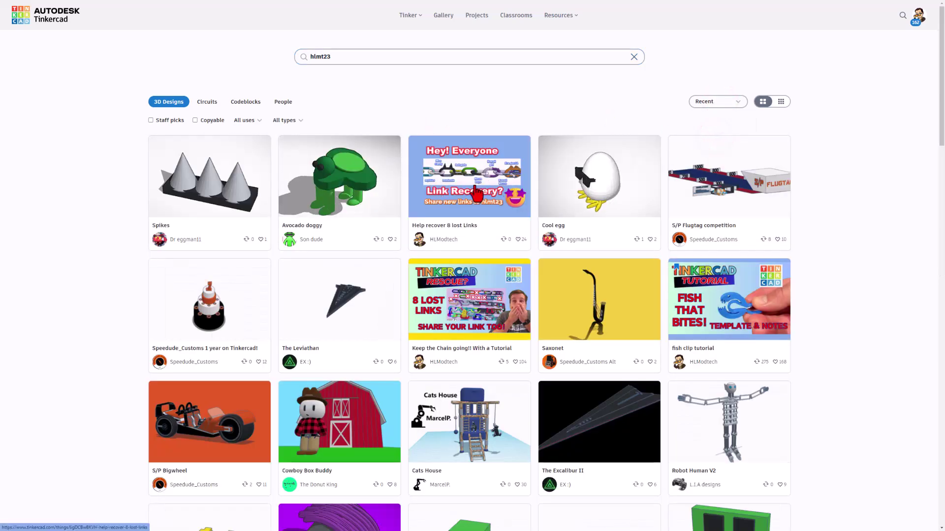
Step: Open the "Help recover 8 lost Links" design and give it the WOW! reaction
left_click(471, 191)
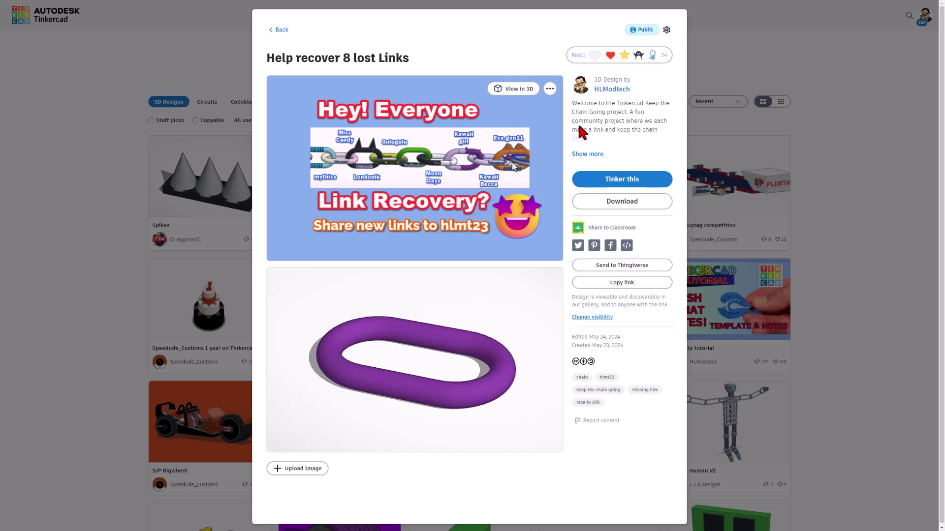
left_click(586, 154)
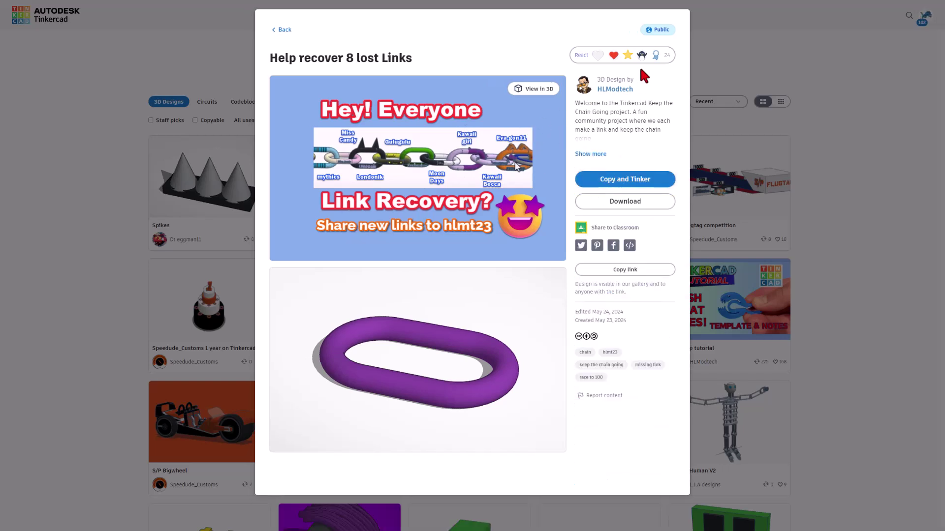
left_click(627, 57)
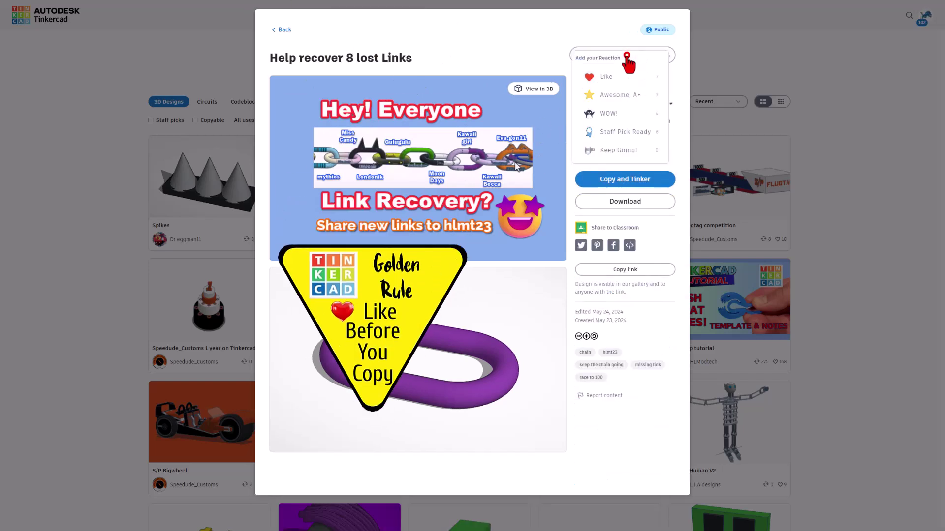
left_click(600, 117)
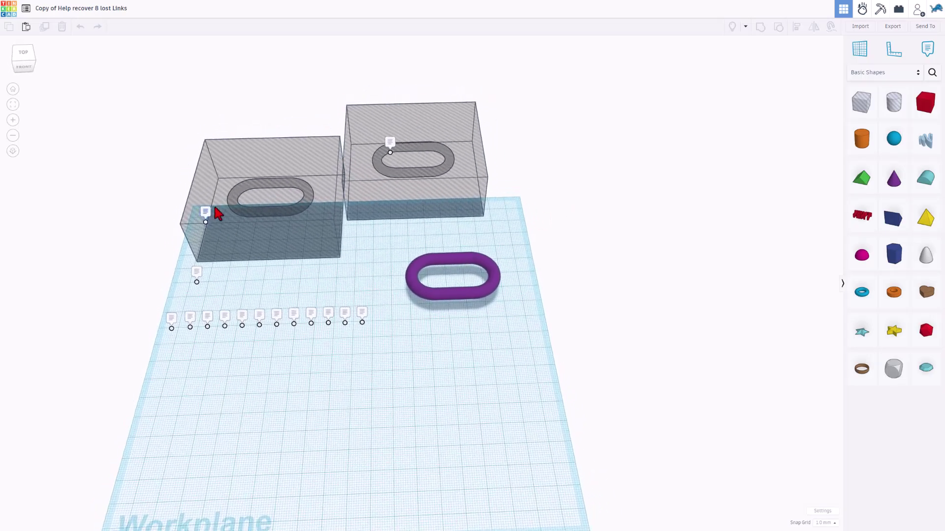
Step: Read the notes attached to the two transparent cutter boxes
left_click(204, 210)
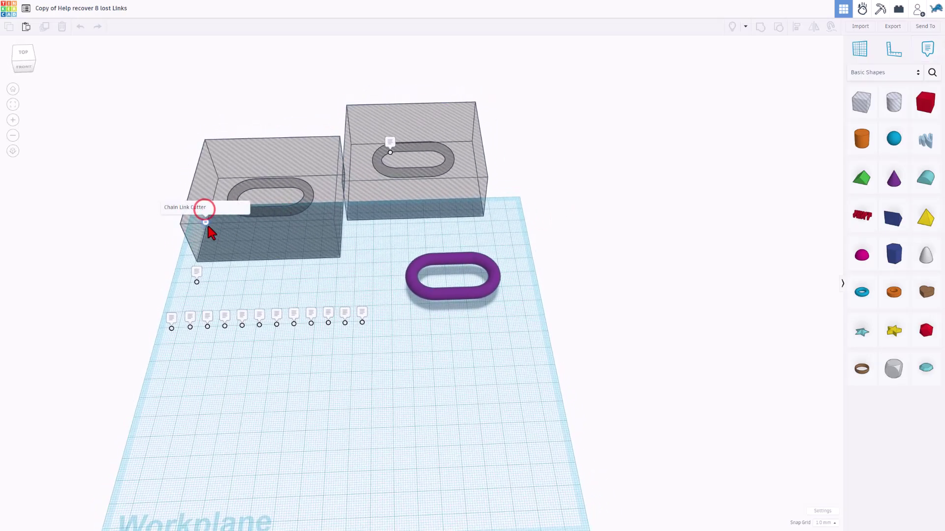
left_click(392, 140)
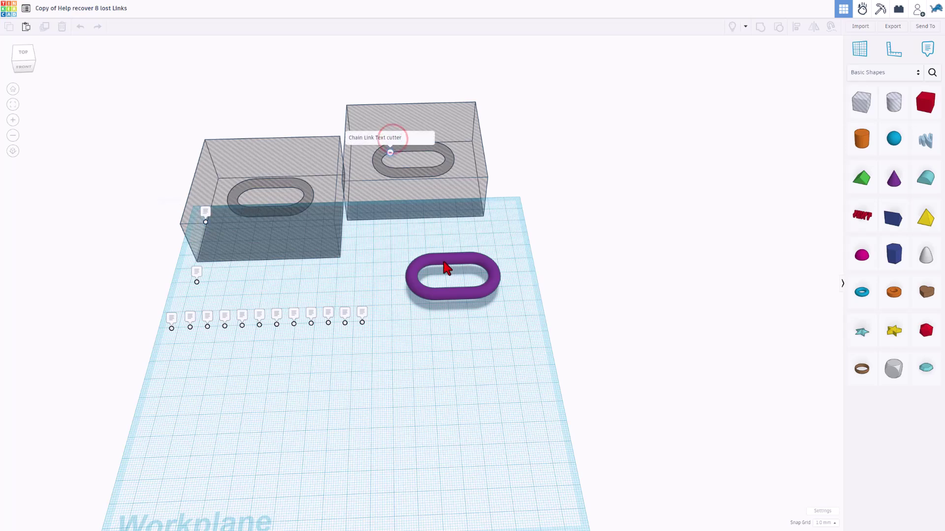
mouse_move(532, 284)
right_mouse_down()
mouse_move(523, 262)
mouse_move(535, 282)
right_mouse_up()
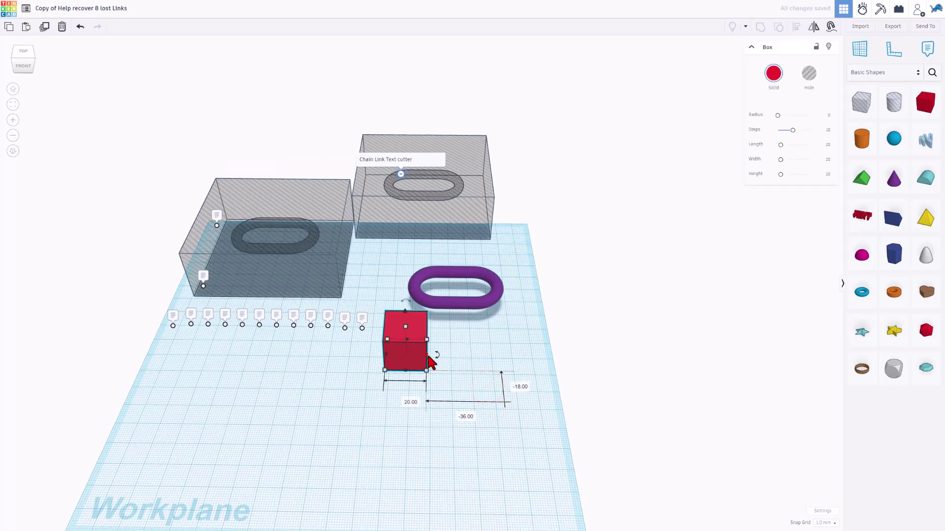
Step: Resize a red box to roughly fit the Chain Link Cutter and move it inside the cutter
left_click_drag(428, 358, 511, 379)
left_click_drag(455, 372, 458, 426)
left_click_drag(450, 388, 256, 231)
Step: Select the red box and the Chain Link Cutter together and align them centred in width, depth and height
left_click(279, 249, "shift")
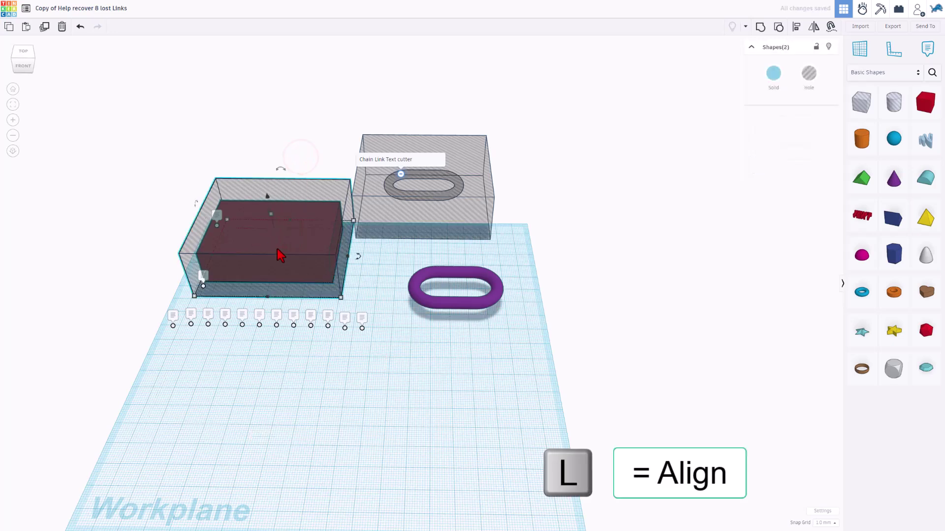
key("l")
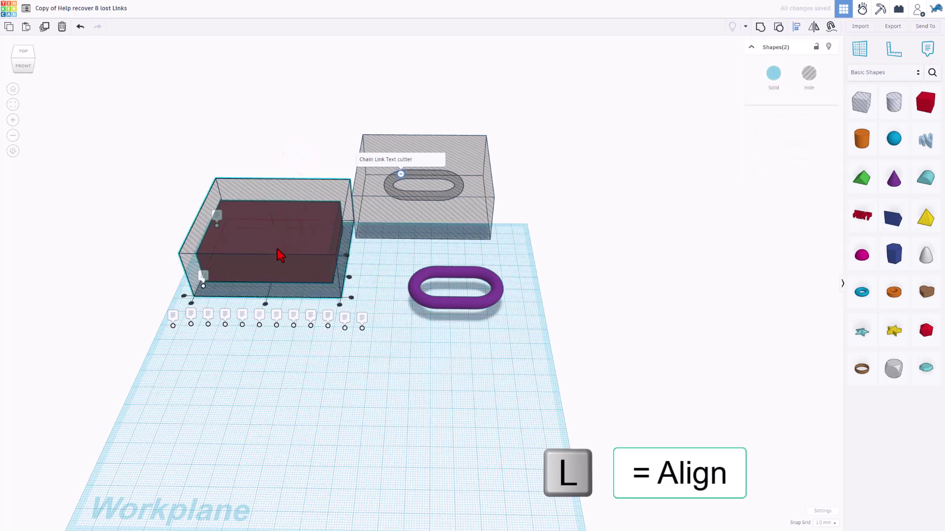
left_click(348, 277)
left_click(268, 305)
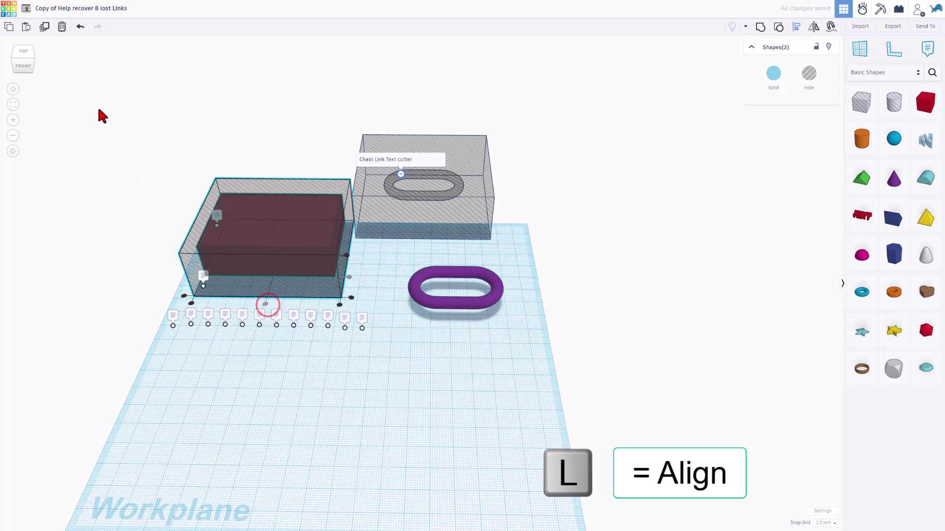
left_click(13, 59)
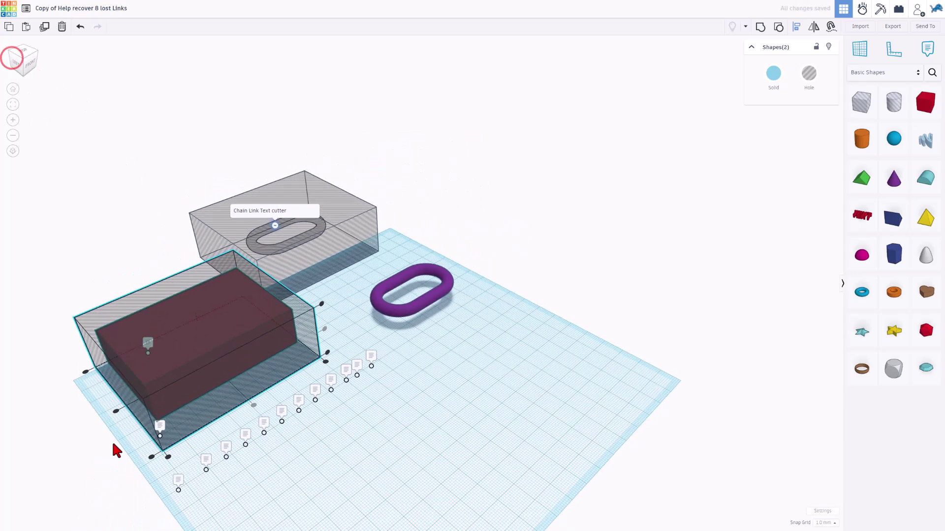
left_click(116, 410)
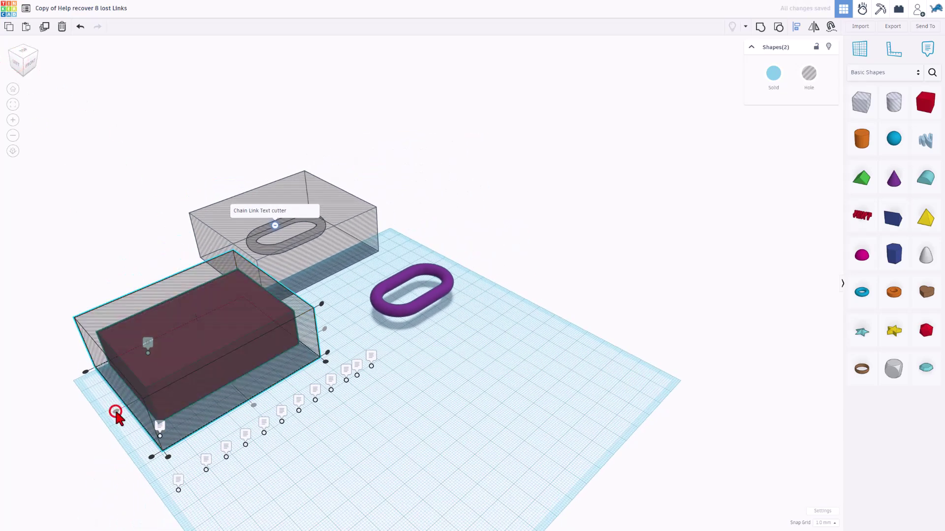
left_click(117, 427)
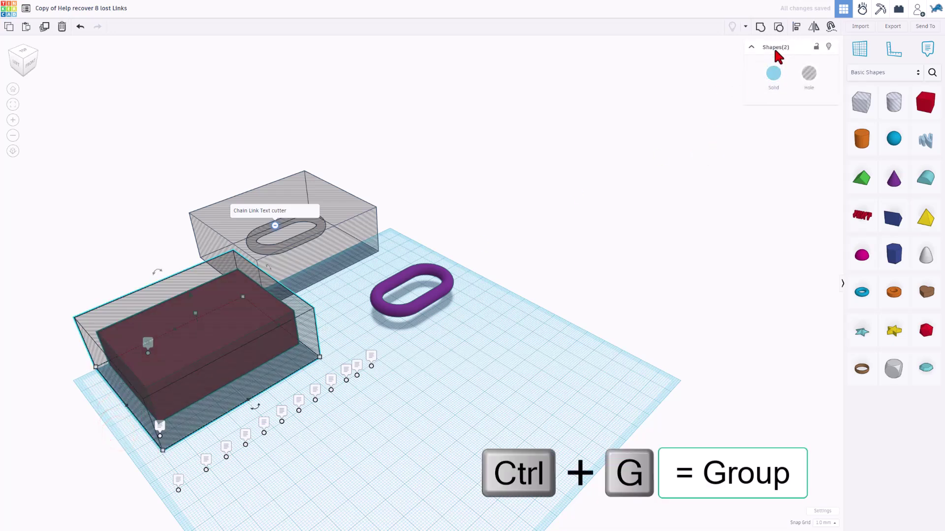
Step: Group the red box with the cutter to form a chain link and recolour the link magenta
key("ctrl+g")
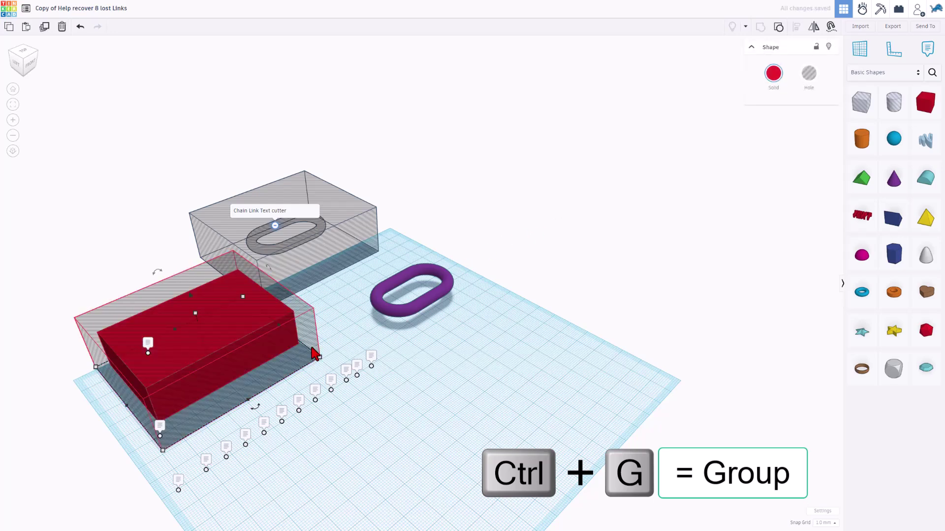
right_click_drag(289, 364, 256, 335)
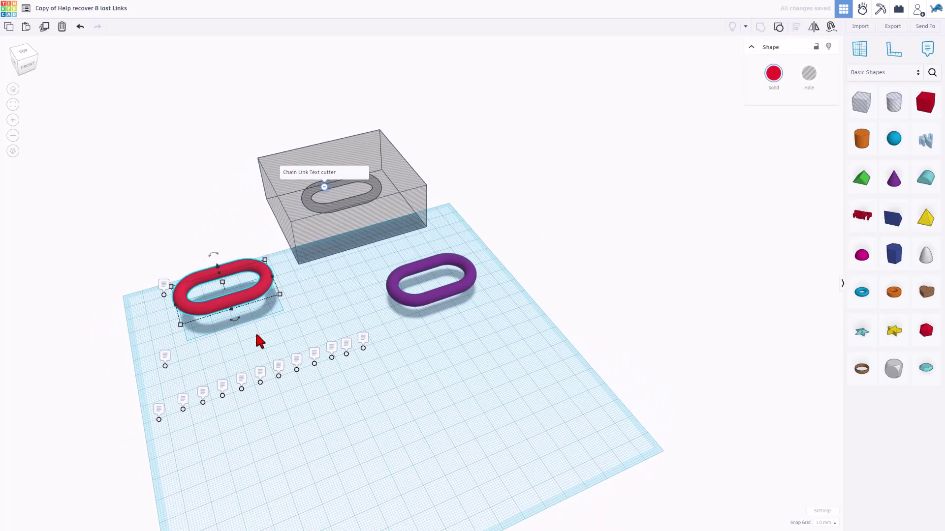
left_click(262, 292)
left_click(782, 75)
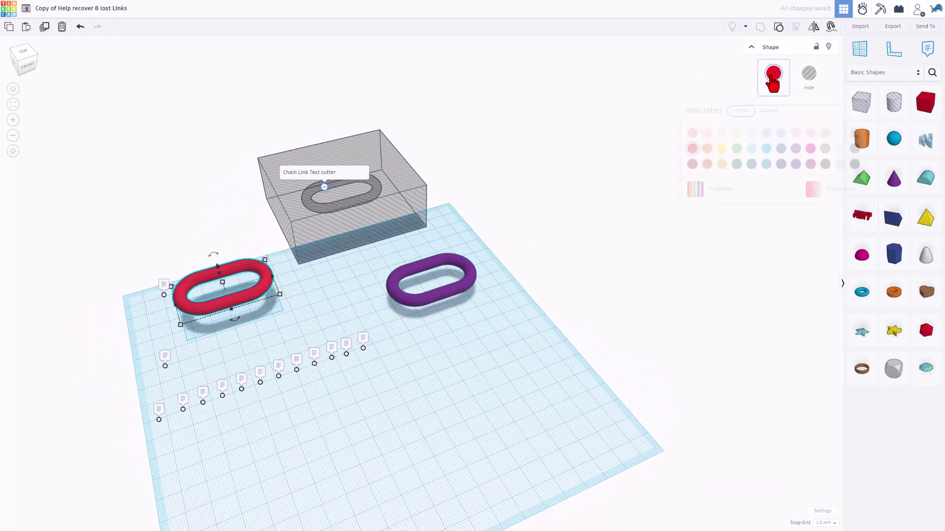
left_click(810, 152)
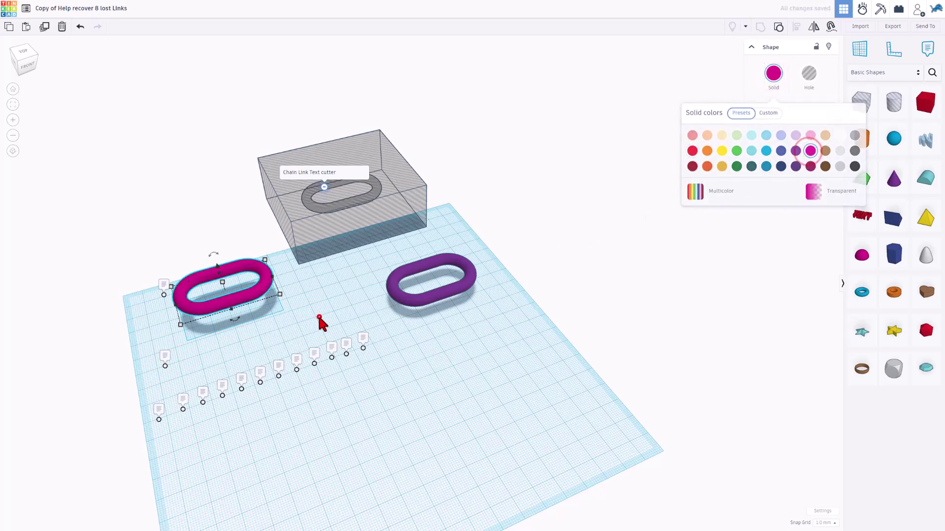
right_click_drag(318, 317, 267, 308)
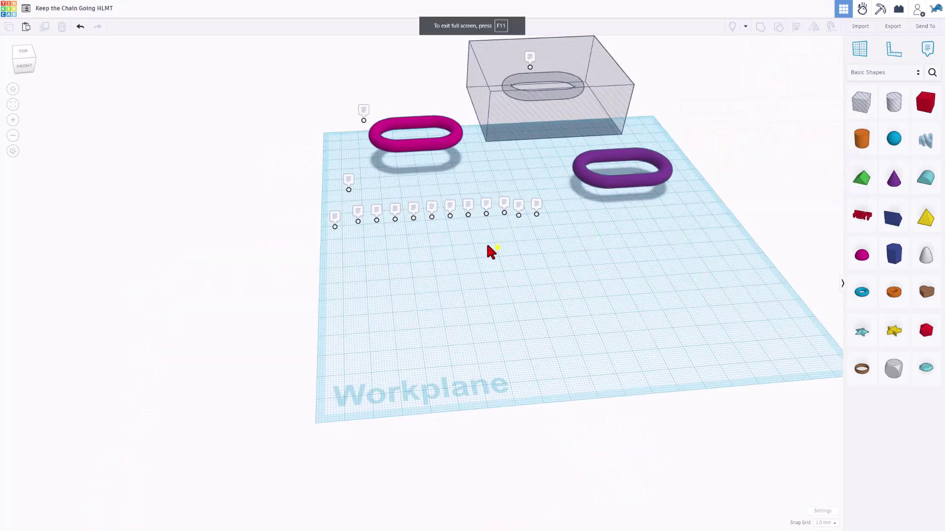
Step: Duplicate the magenta chain link and move the copy forward and to the right onto the open workplane
right_click_drag(496, 246, 490, 239)
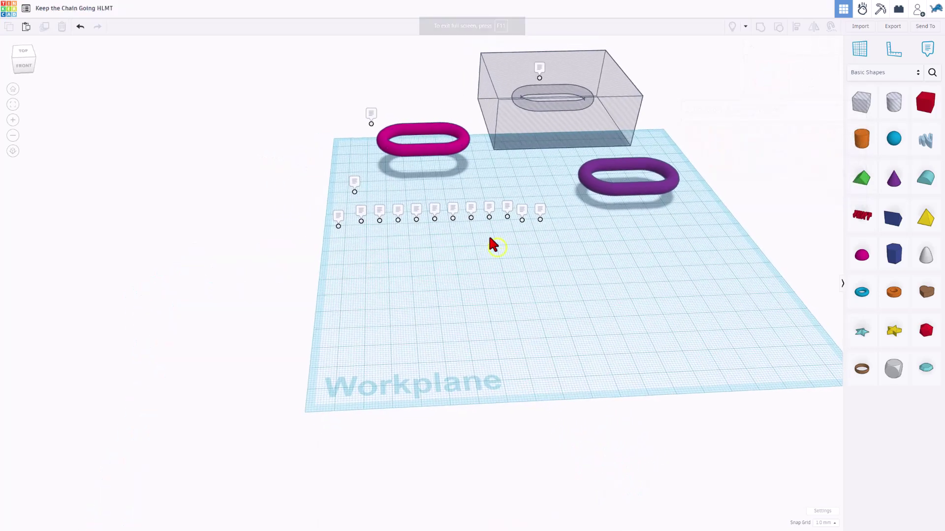
left_click(439, 150)
key("ctrl+d")
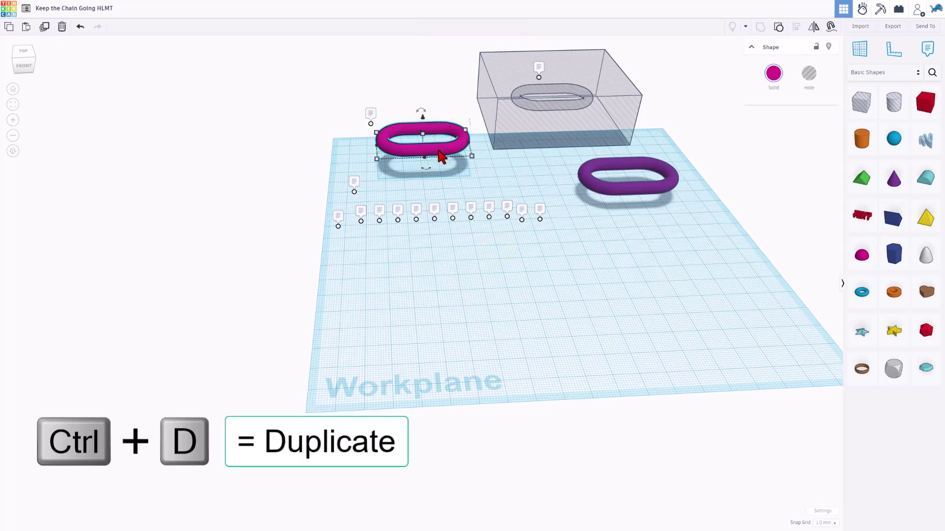
key("shift+Down")
key("shift+Down")
key("shift+Down")
key("shift+Down")
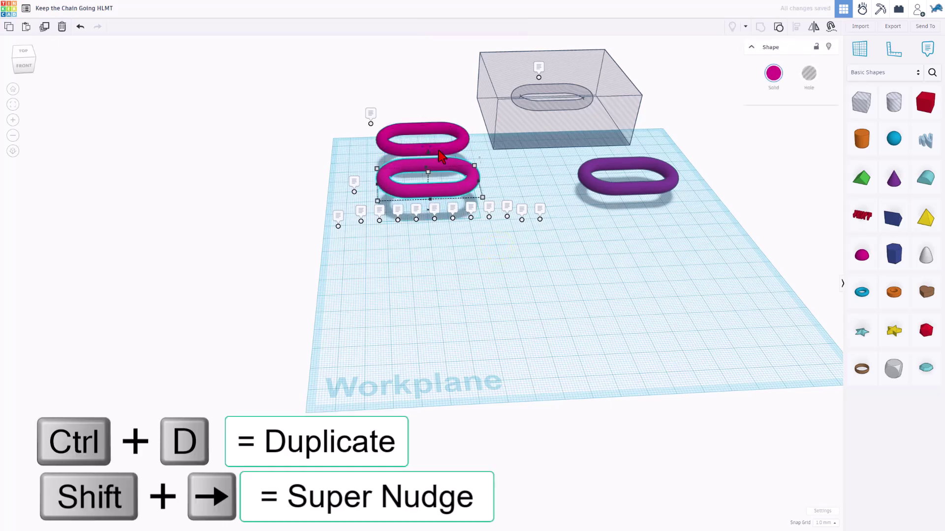
key("shift+Down")
key("shift+Right")
key("shift+Right")
key("shift+Right")
key("shift+Right")
key("shift+Right")
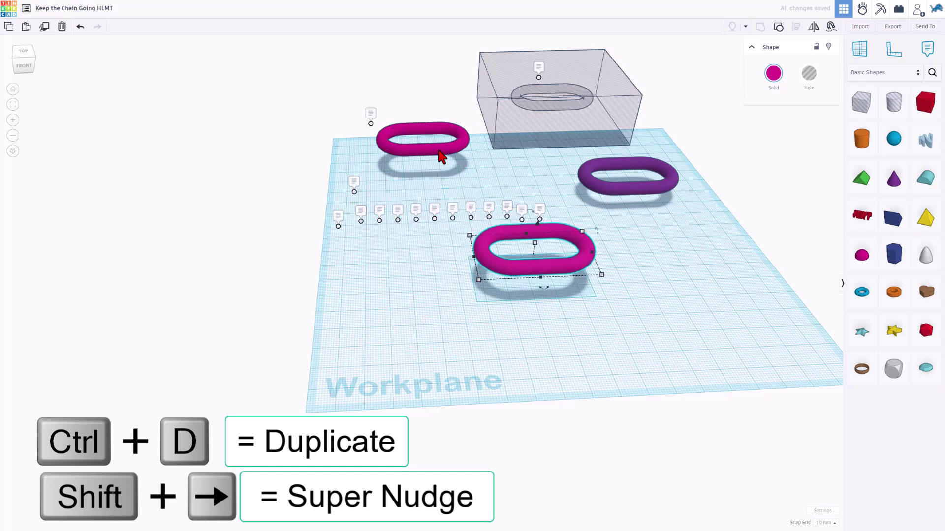
Step: Ungroup the duplicated magenta link into its cutter and red box
key("ctrl+shift+g")
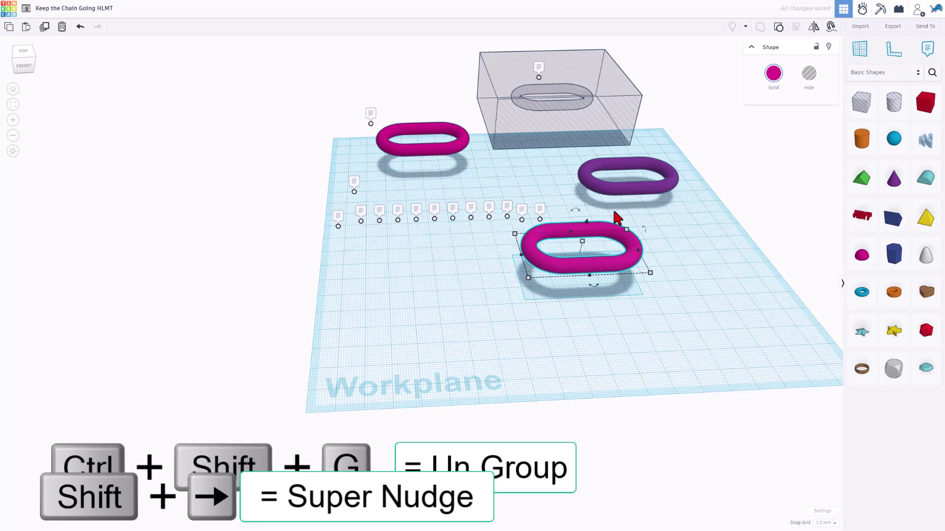
left_click(779, 31)
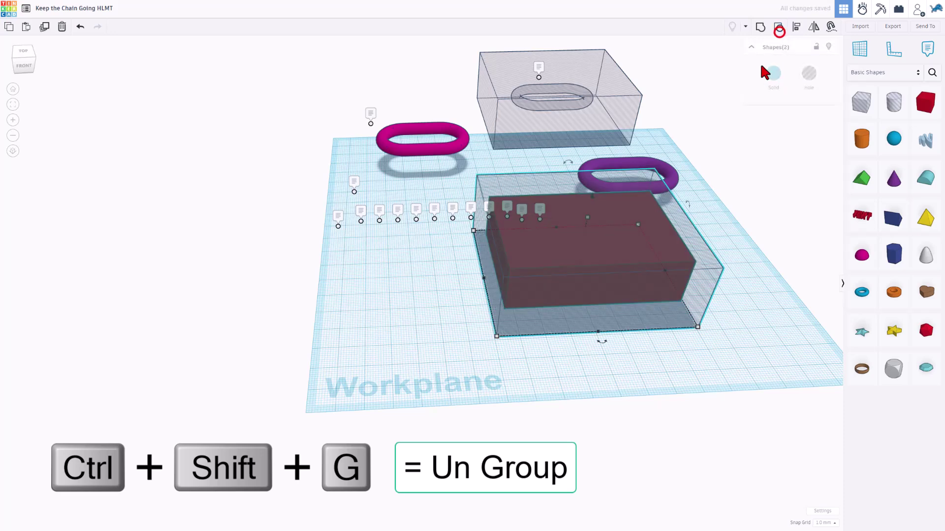
Step: Move the ungrouped cutter about 36 mm left and 26 mm back, and delete the red box
left_click(467, 407)
left_click_drag(567, 324, 485, 289)
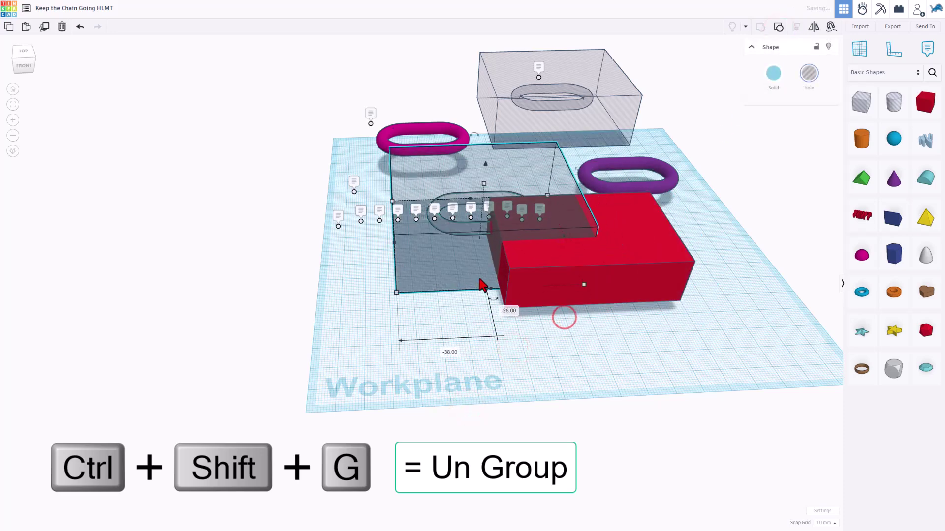
left_click(640, 279)
key("Delete")
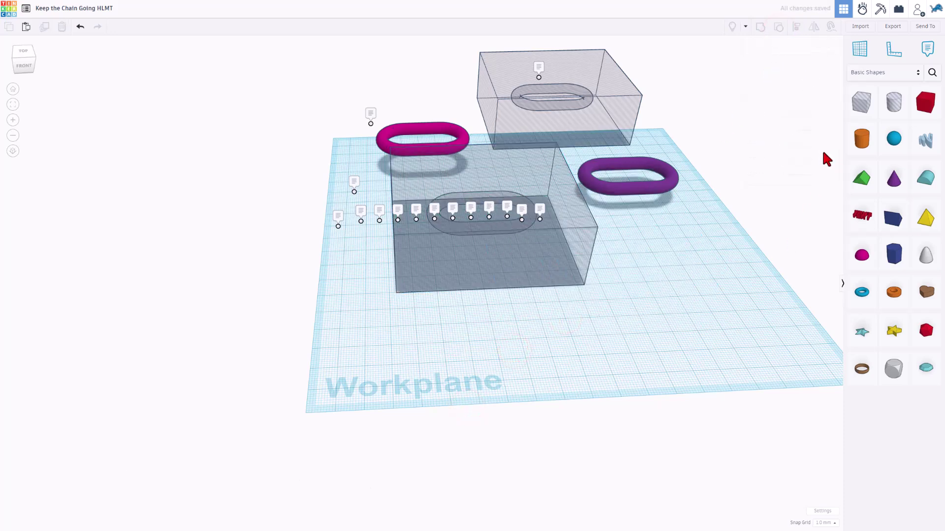
Step: Search the community shapes for "gradient"
left_click(932, 73)
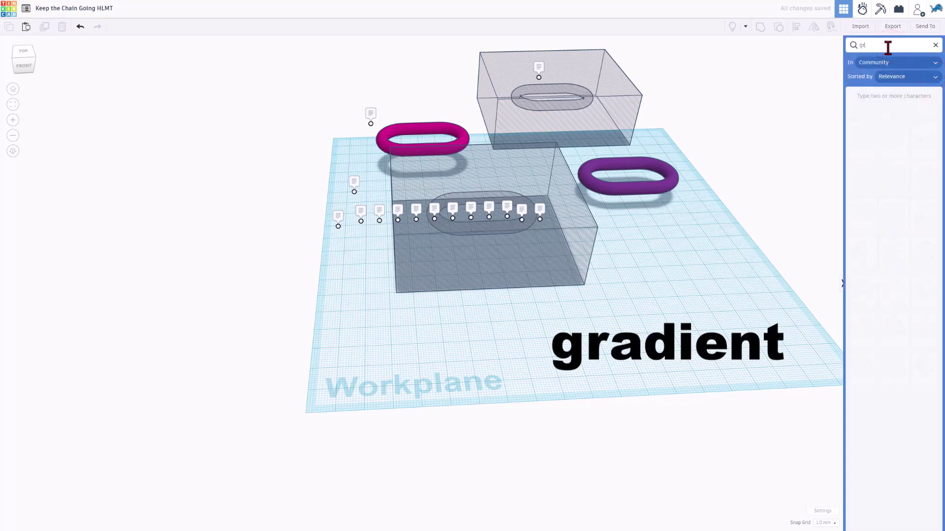
type("gradio")
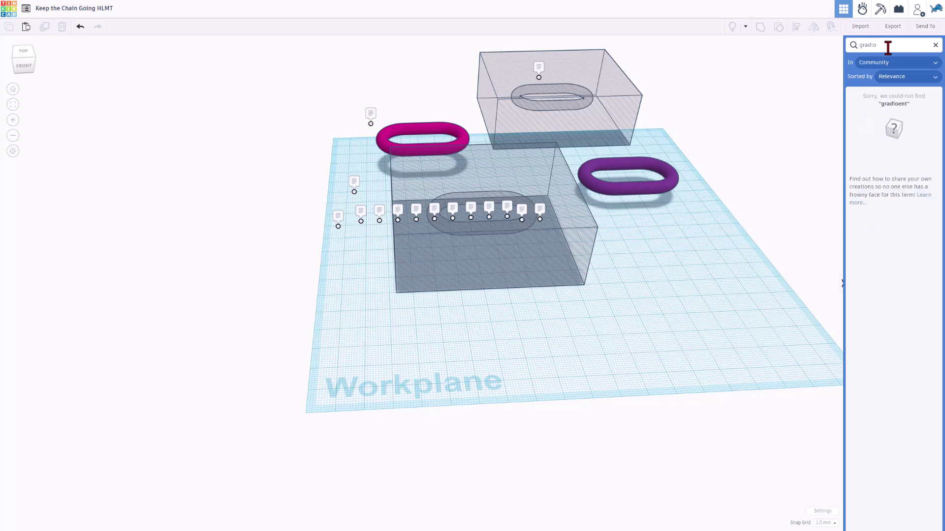
type("ente")
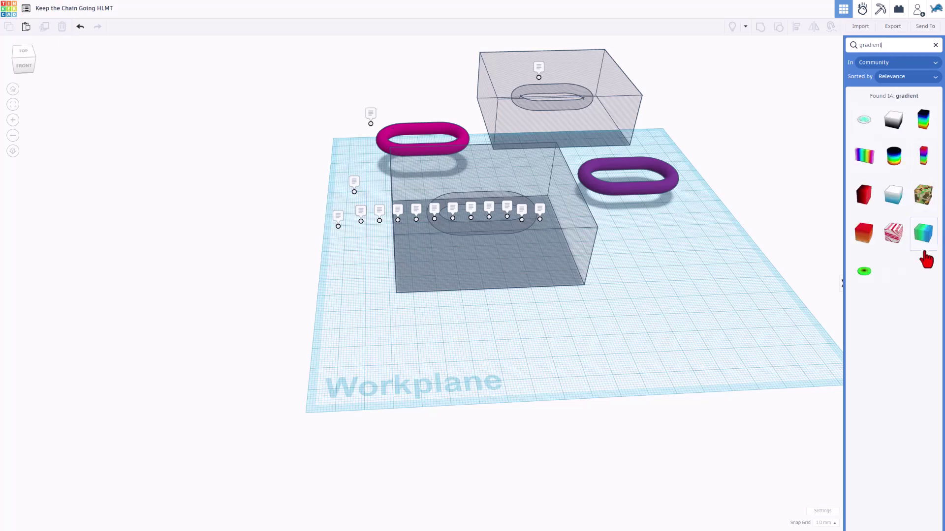
Step: Place the blue-green gradient box on the workplane beside the cutter and reduce its height to 25 mm
left_click_drag(923, 244, 657, 293)
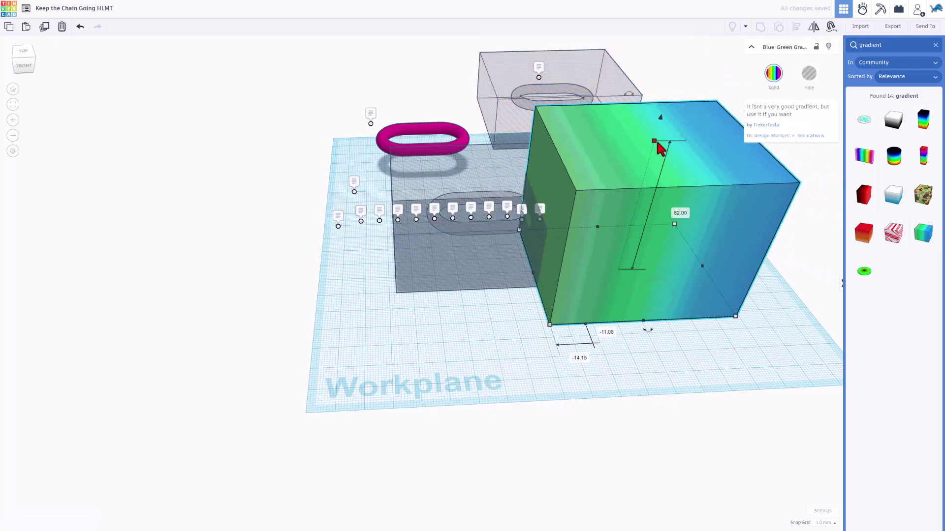
left_click_drag(657, 142, 644, 224)
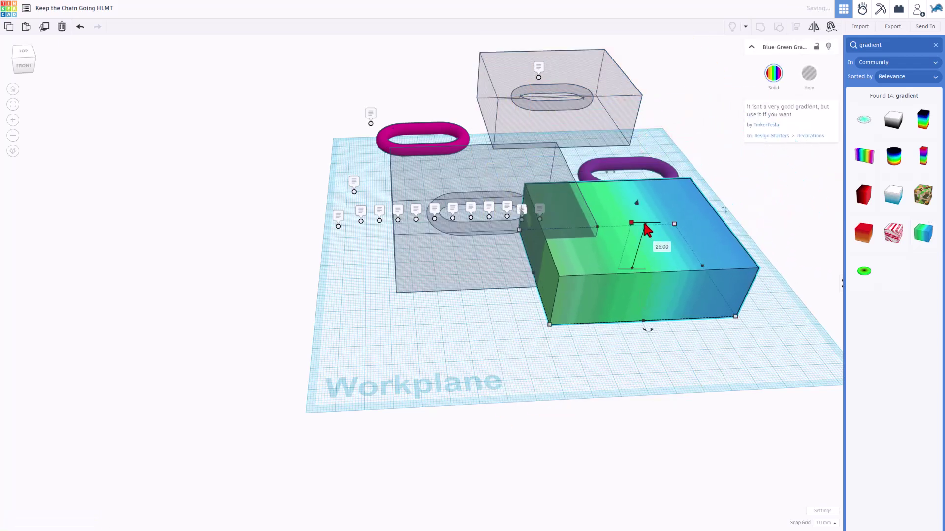
Step: Center the gradient box on the cutter along all three axes, group them into a link, and shift it toward the front right
left_click(509, 331, "shift")
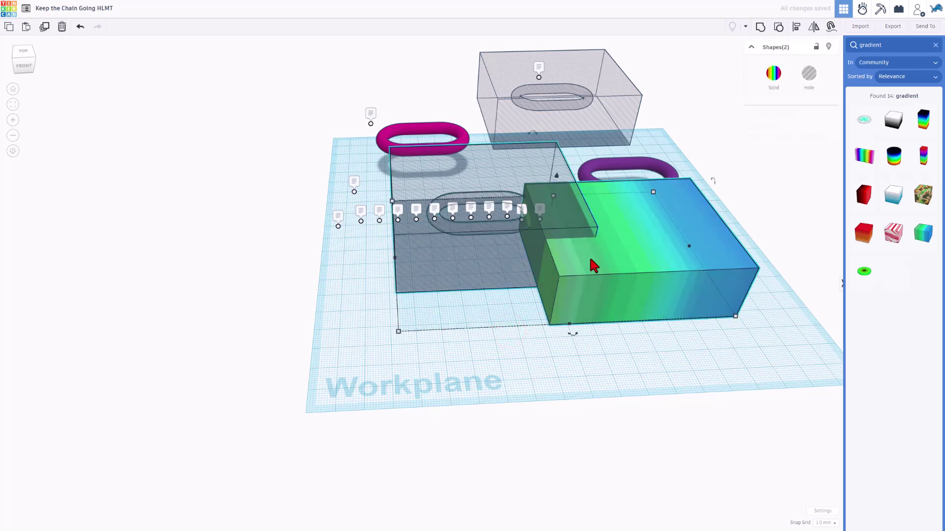
key("l")
left_click(517, 263)
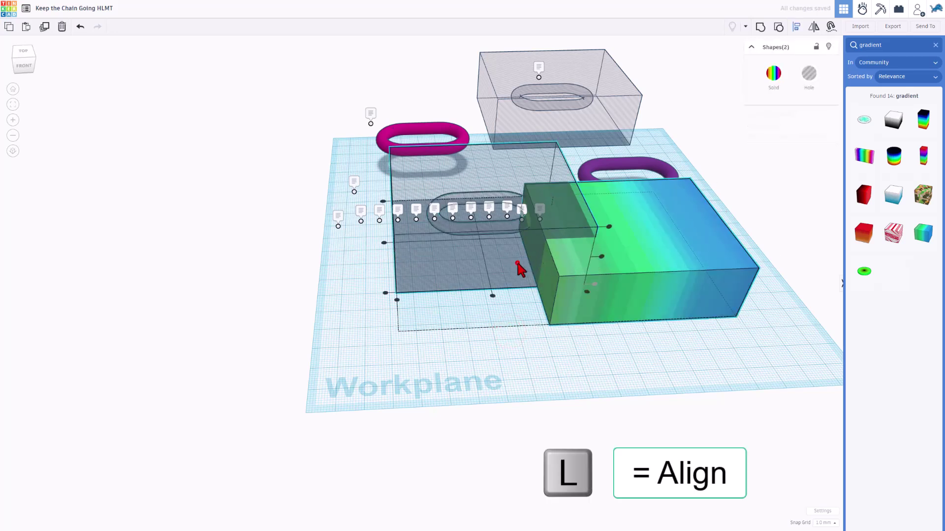
left_click(494, 296)
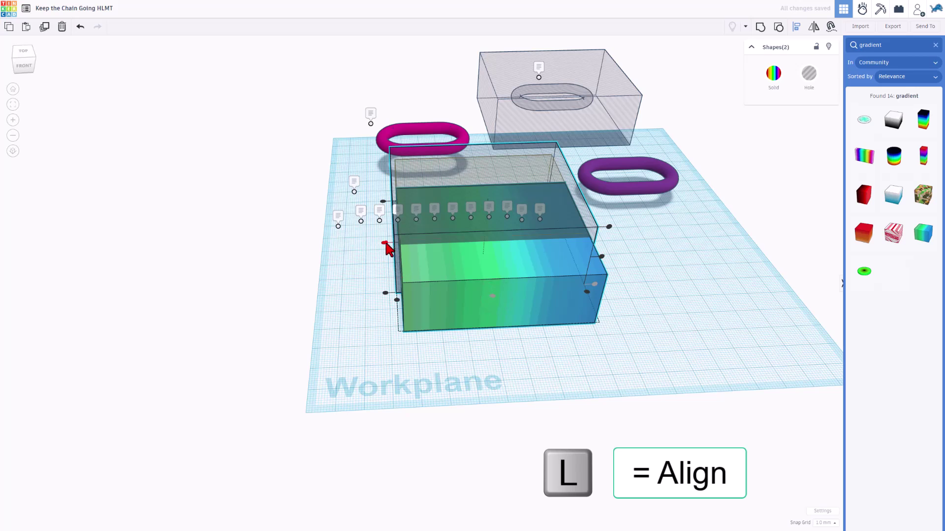
left_click(385, 242)
left_click(602, 256)
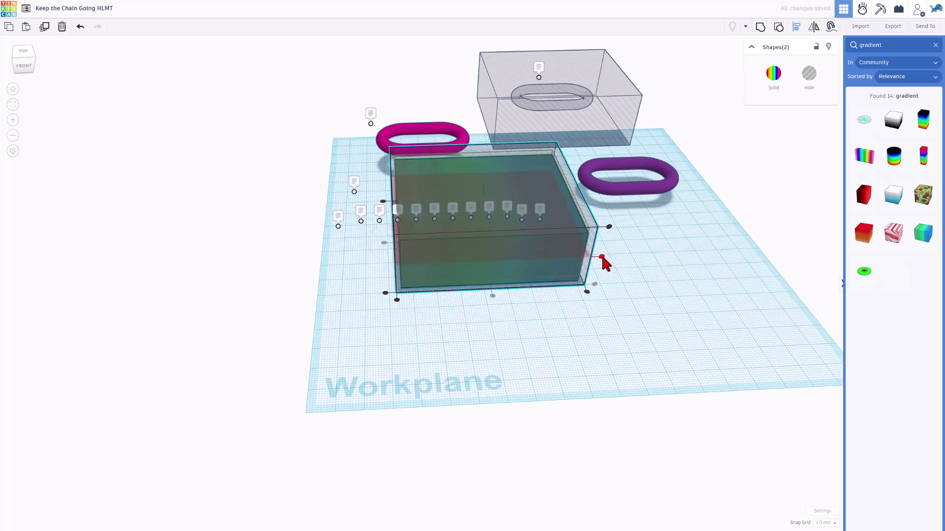
key("ctrl+g")
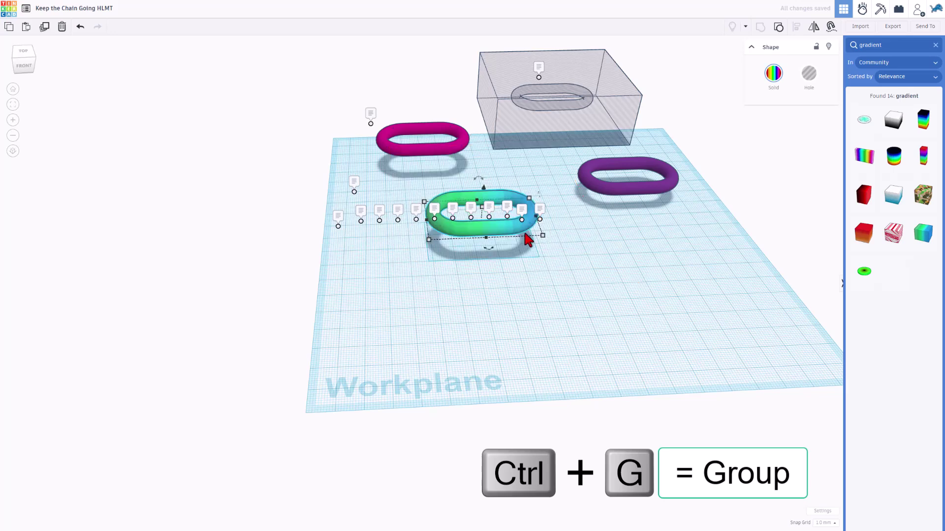
left_click_drag(527, 240, 639, 256)
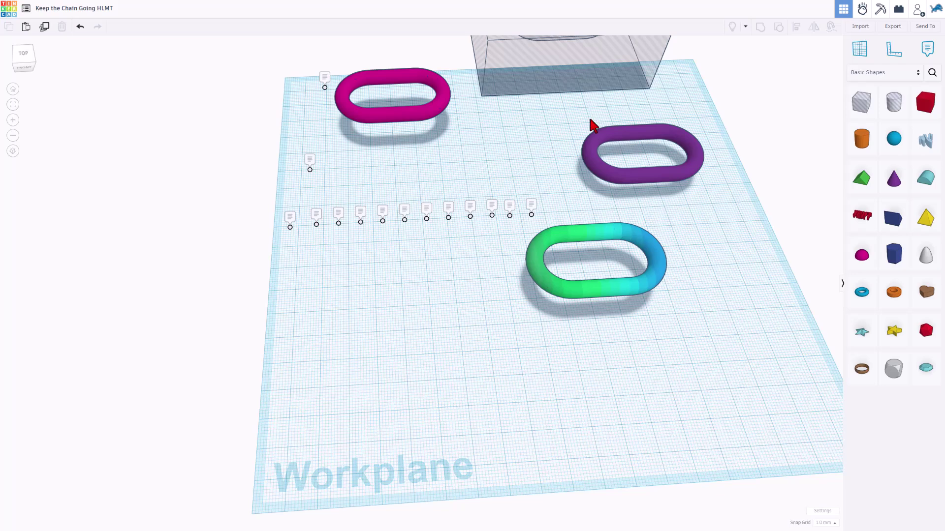
Step: Move the remaining cutter about 80 mm forward and place a text shape reading HLMT on top of it
left_click_drag(562, 76, 584, 216)
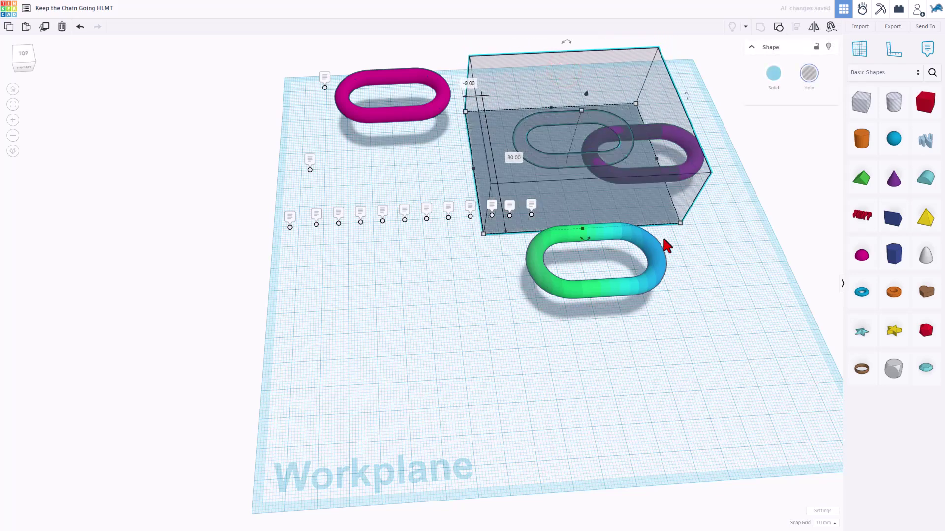
left_click_drag(860, 221, 572, 153)
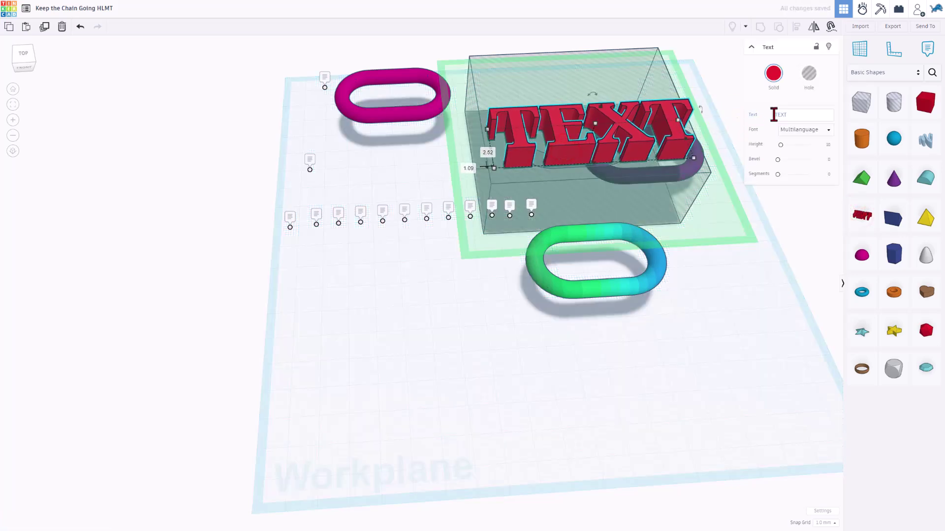
type("HLMT")
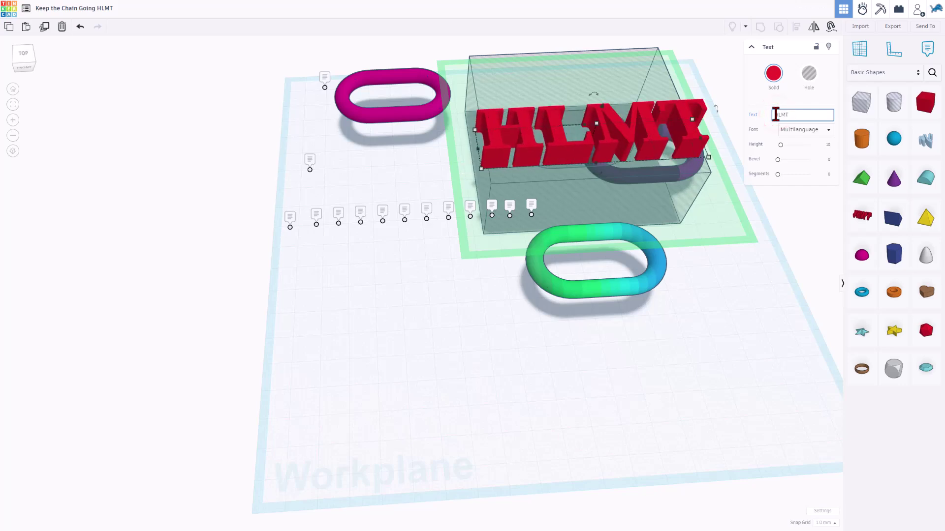
left_click(705, 126)
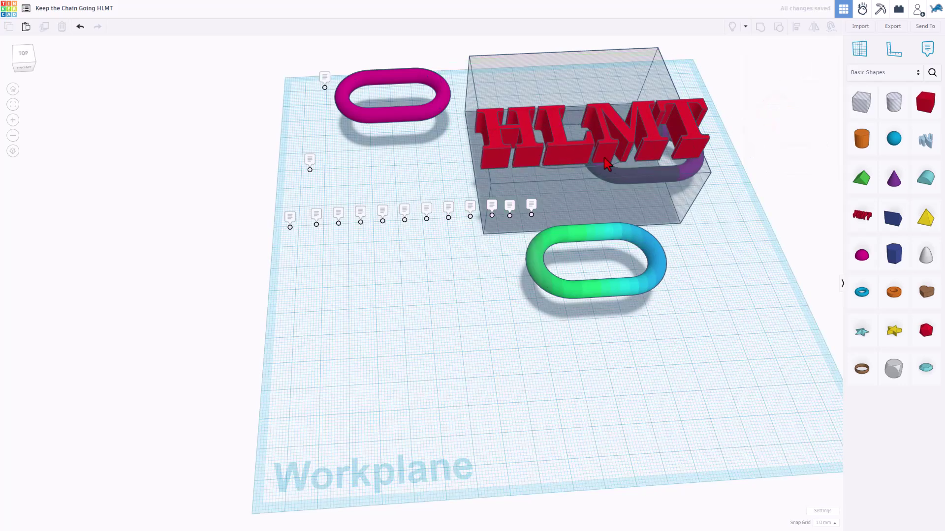
Step: Move the HLMT text about 46 mm forward over the gradient link and lower it toward the link's height
left_click_drag(607, 164, 638, 264)
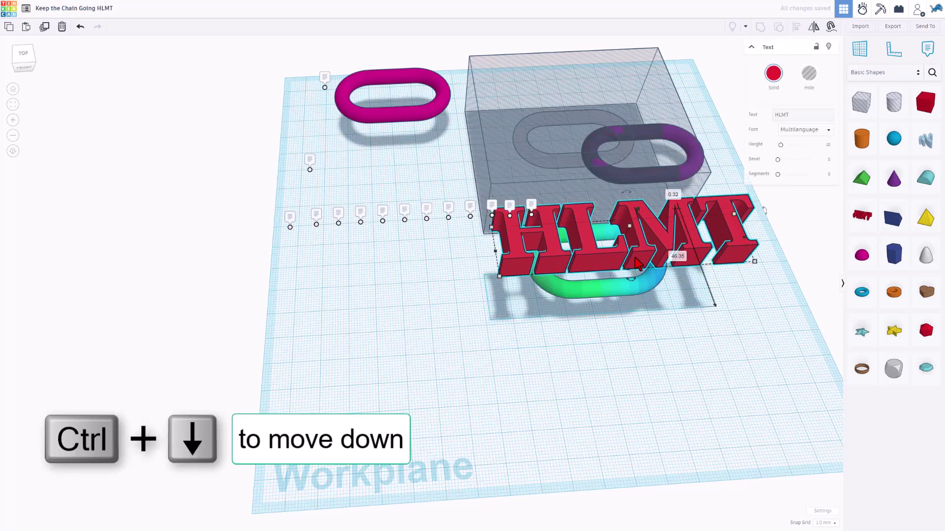
key("ctrl+Down")
key("ctrl+Down")
key("ctrl+Down")
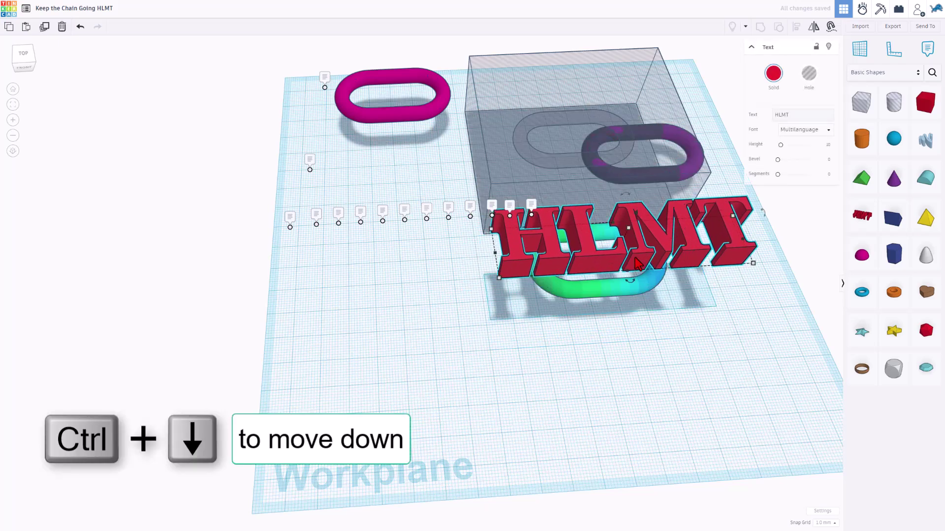
key("ctrl+Up")
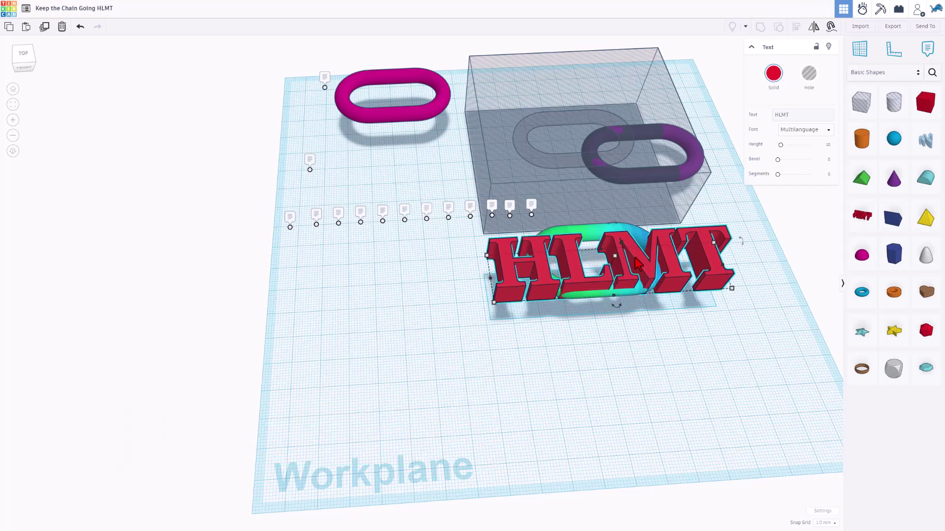
Step: Position the HLMT text on the link's front bar and scale it proportionally to about 18 mm wide, using a 0.25 mm snap grid
left_click_drag(615, 257, 633, 308, "alt+shift")
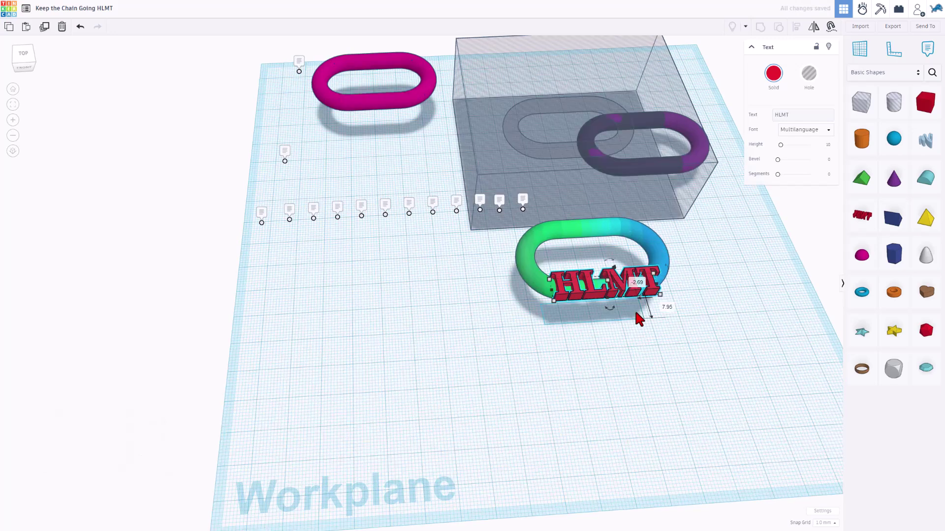
scroll(634, 308, "up", 3)
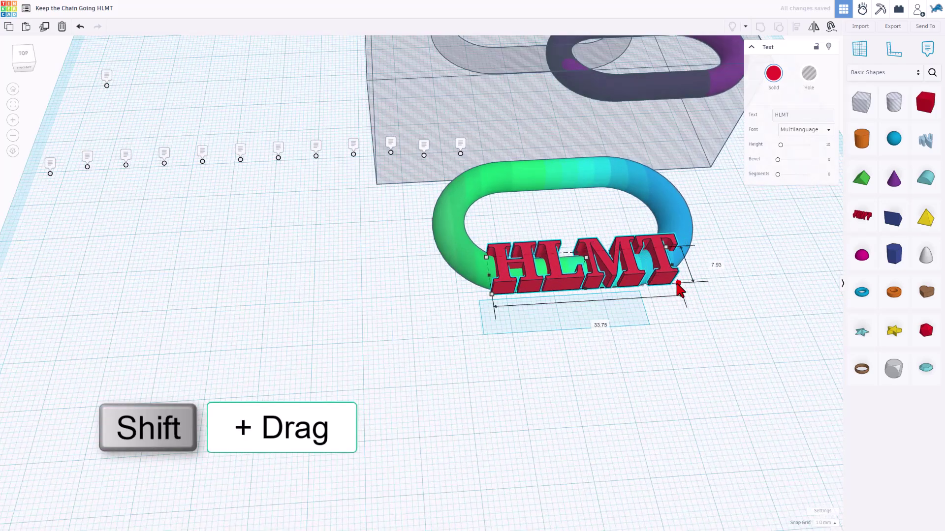
left_click_drag(678, 282, 611, 273, "shift")
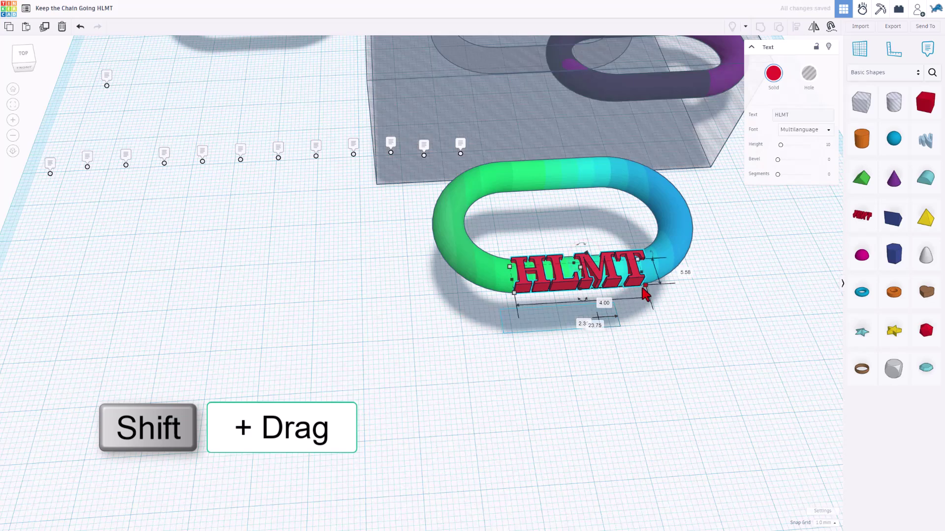
left_click(822, 523)
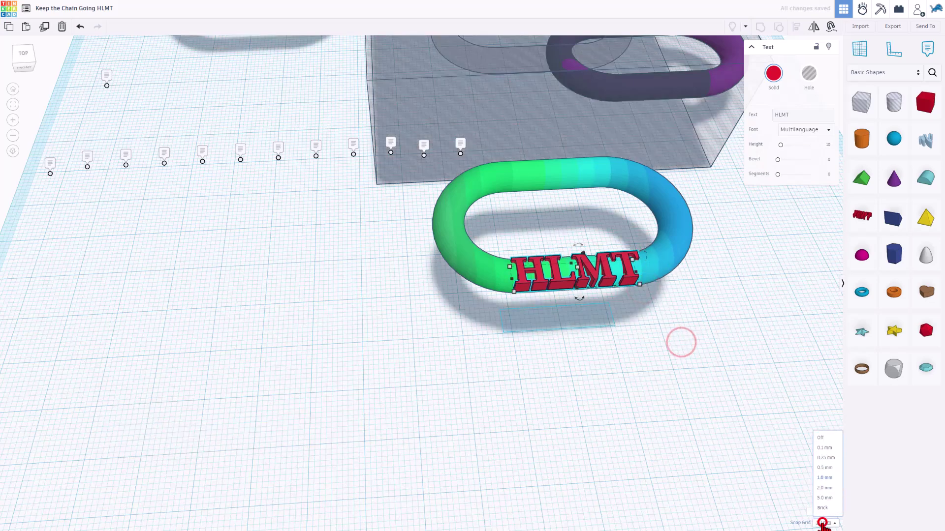
left_click(825, 458)
left_click_drag(639, 288, 610, 280)
Step: Center the HLMT text along the length of the gradient link
key("l")
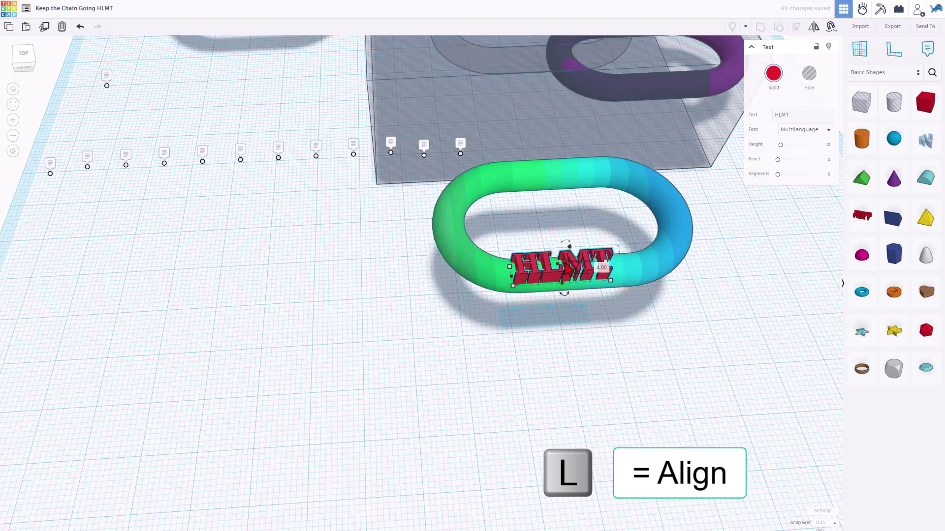
left_click(563, 242)
left_click_drag(528, 219, 601, 302)
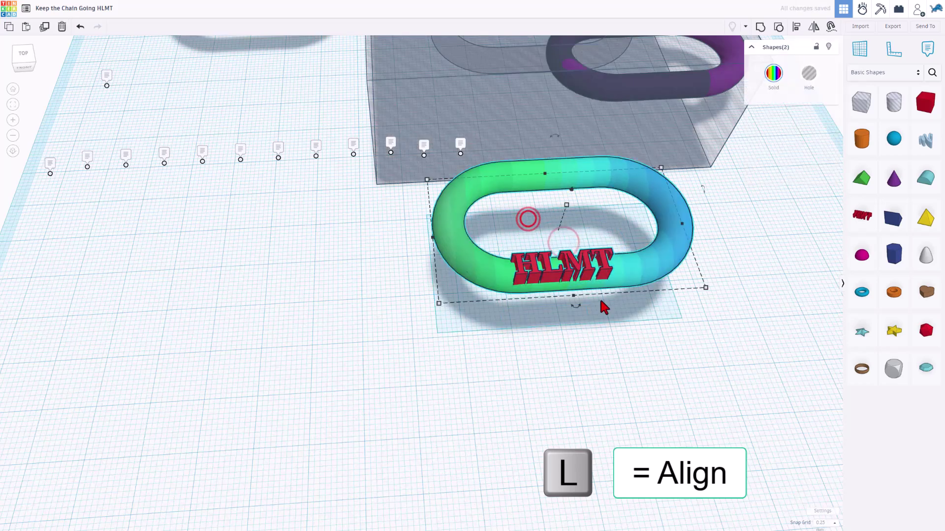
left_click(573, 296)
left_click(627, 253)
left_click(642, 372)
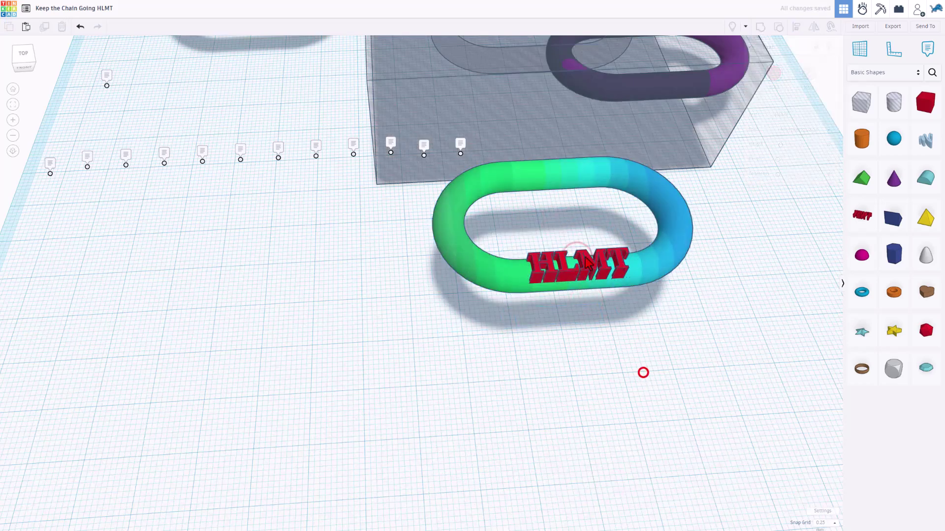
Step: Duplicate the HLMT text on the link's front bar
right_click_drag(584, 245, 595, 357)
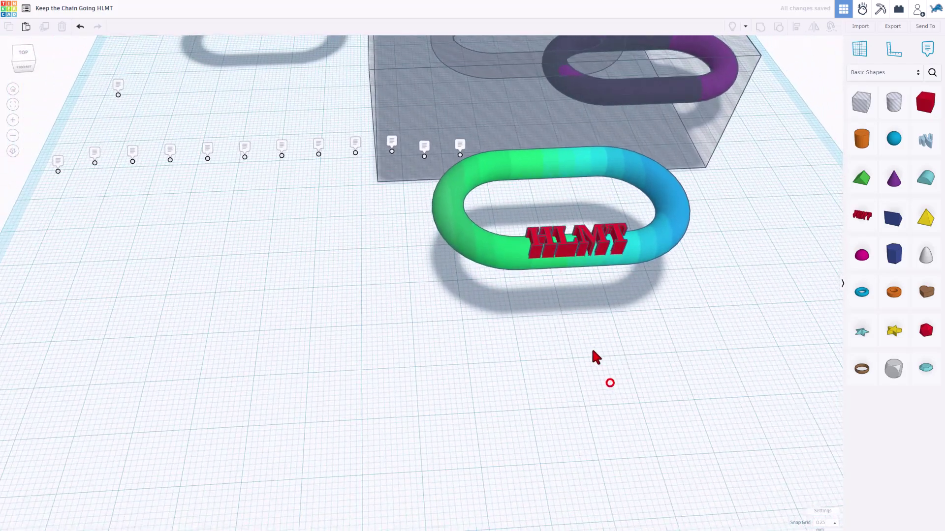
left_click(576, 245)
key("ctrl+d")
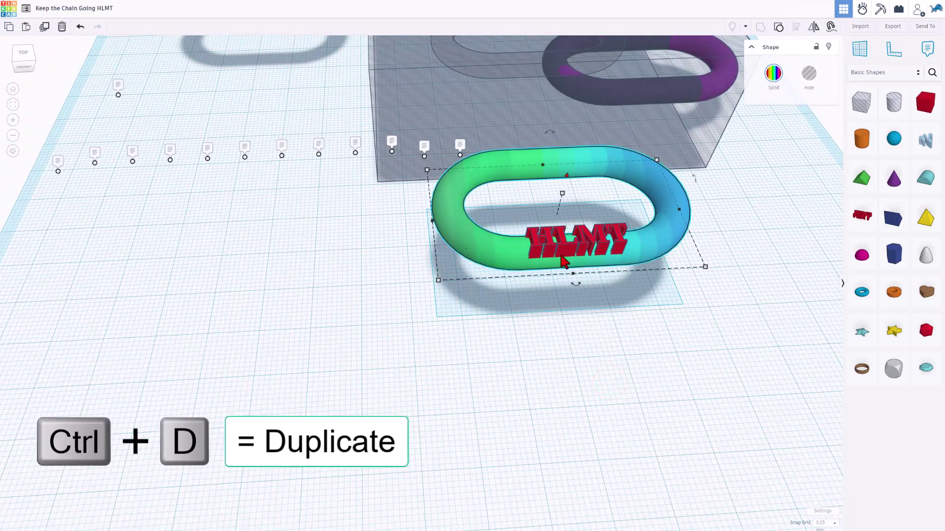
left_click(563, 260)
key("ctrl+d")
Step: Move the text copy inward to the link's opening and rotate it upright in 45-degree increments
right_click_drag(480, 274, 636, 204)
key("shift+Left")
key("shift+Left")
key("shift+Left")
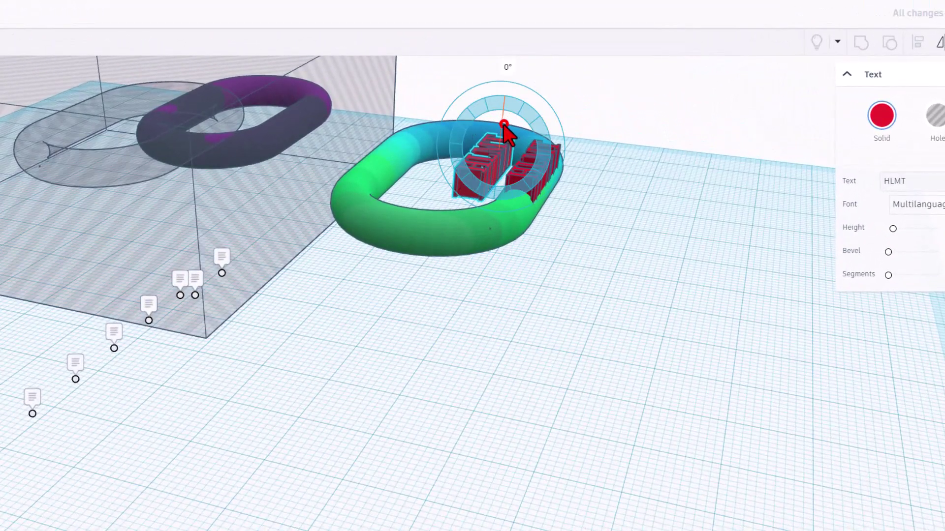
left_click_drag(504, 124, 464, 145)
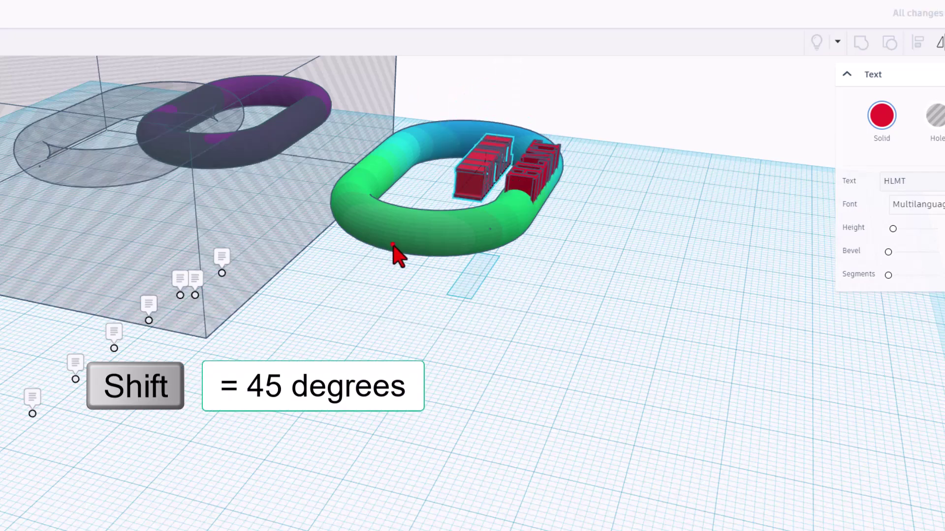
Step: Align the text copy to the outer edge of the link's opposite long side and center it vertically on the link
left_click(393, 245)
right_click_drag(388, 370, 460, 319)
left_click(587, 347)
left_click(394, 169, "shift")
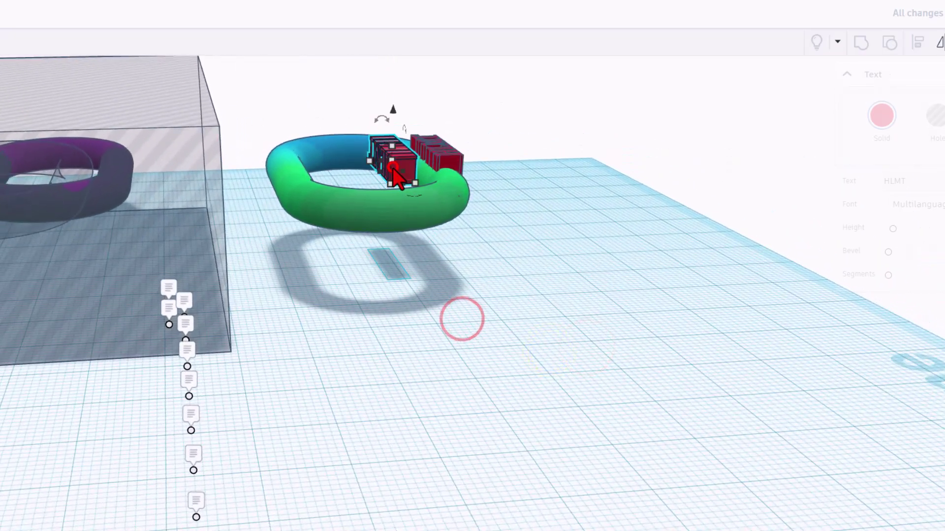
left_click(296, 209, "shift")
key("l")
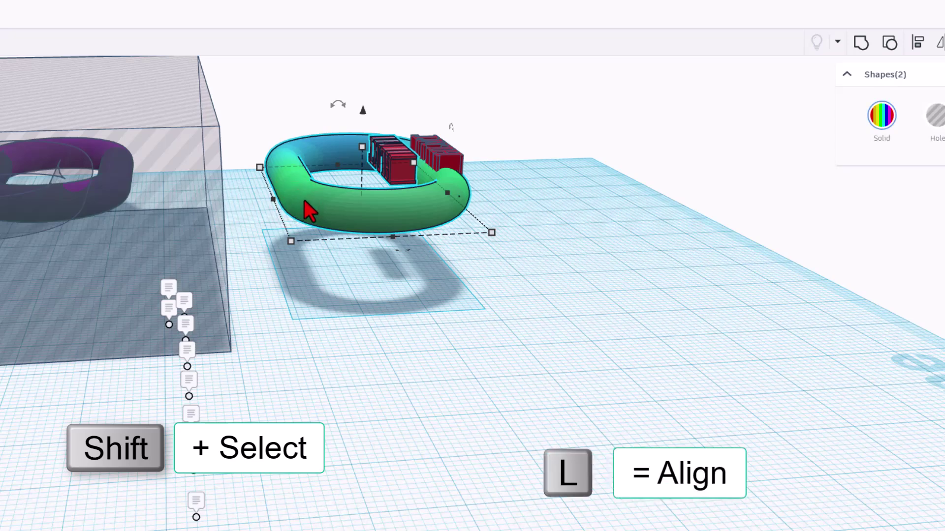
left_click(310, 203)
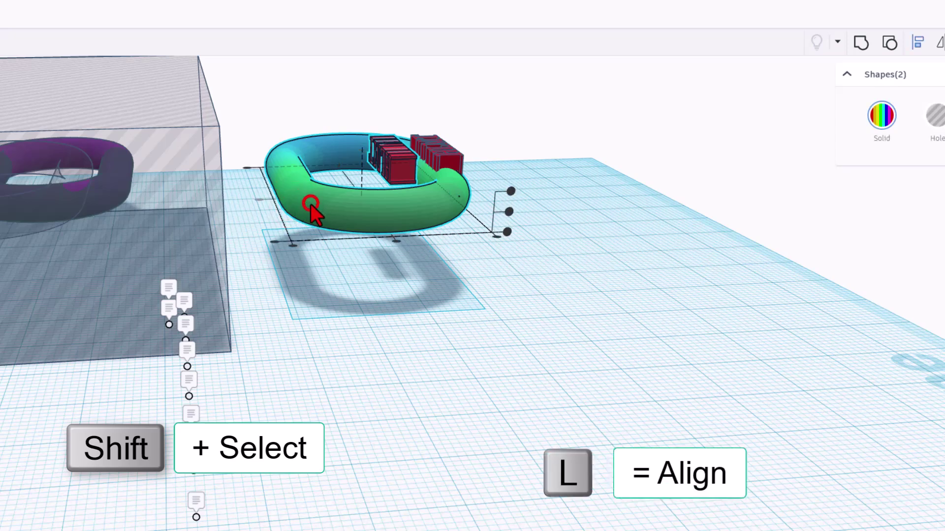
left_click(292, 246)
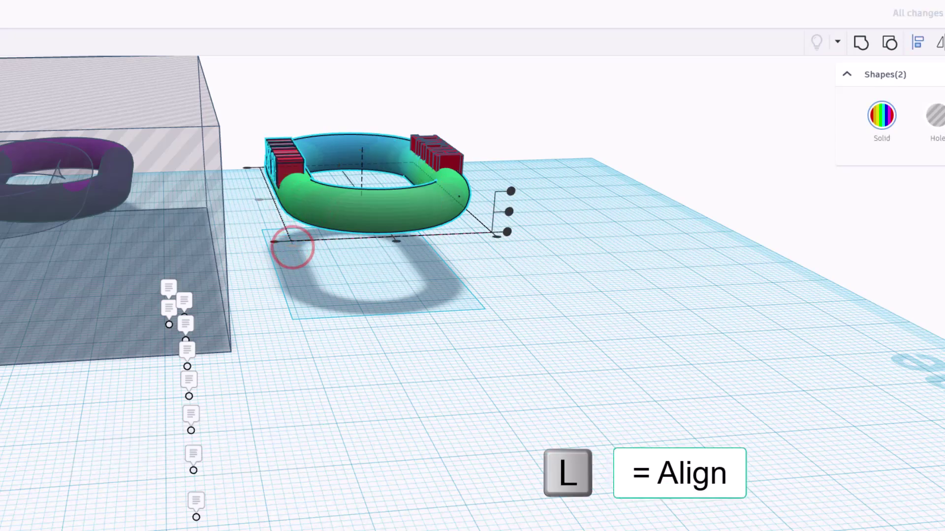
left_click(510, 211)
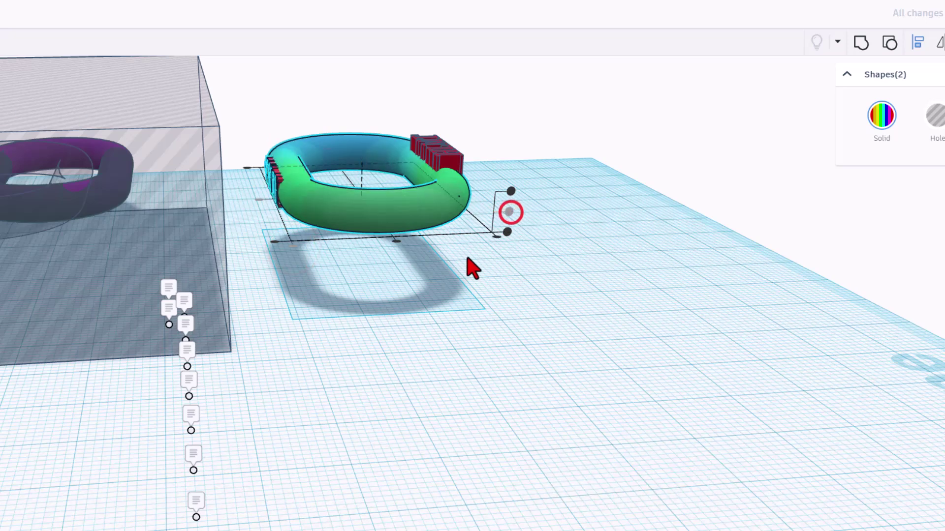
left_click(438, 312)
Step: Pull the text copy outward so it protrudes from the link's outer side
right_click_drag(365, 274, 343, 186)
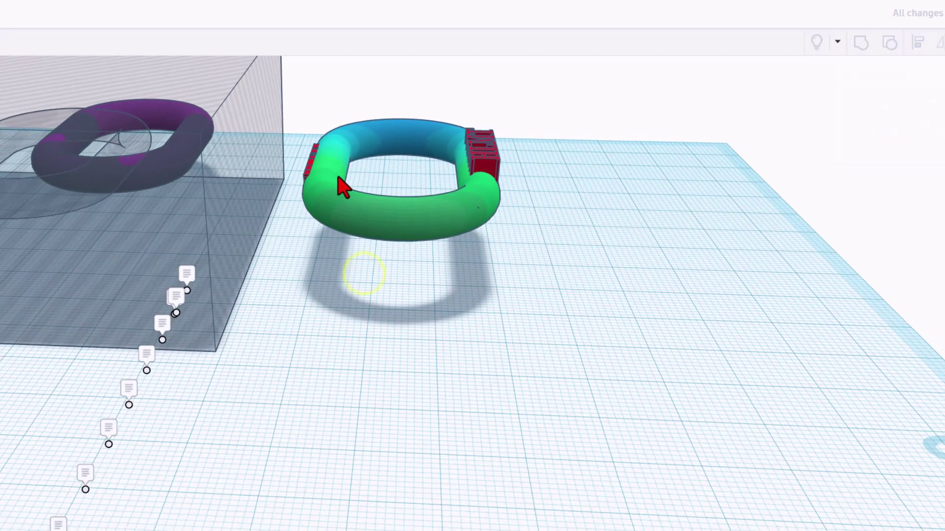
left_click(314, 174)
left_click_drag(311, 166, 302, 200)
Step: Nudge the HLMT text on the front bar slightly inward, three snap increments into the link
left_click(482, 162)
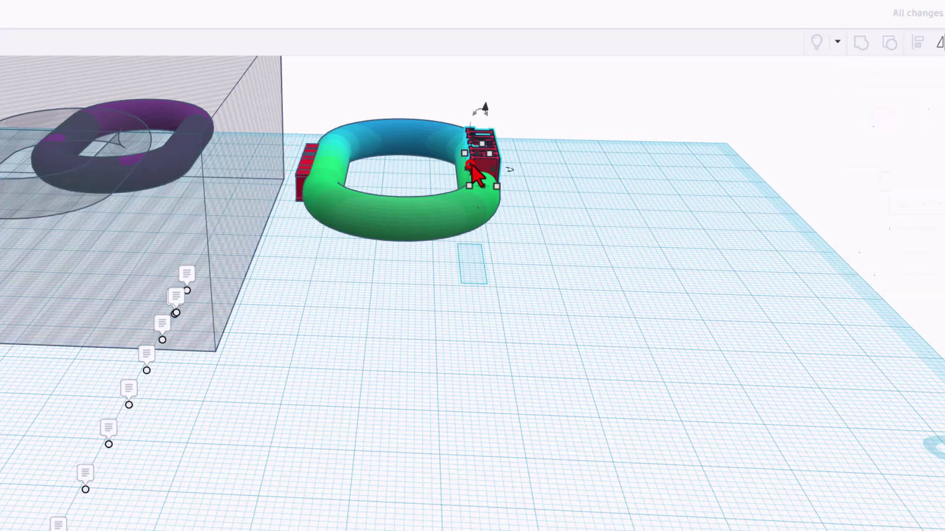
key("Left")
key("Left")
key("Left")
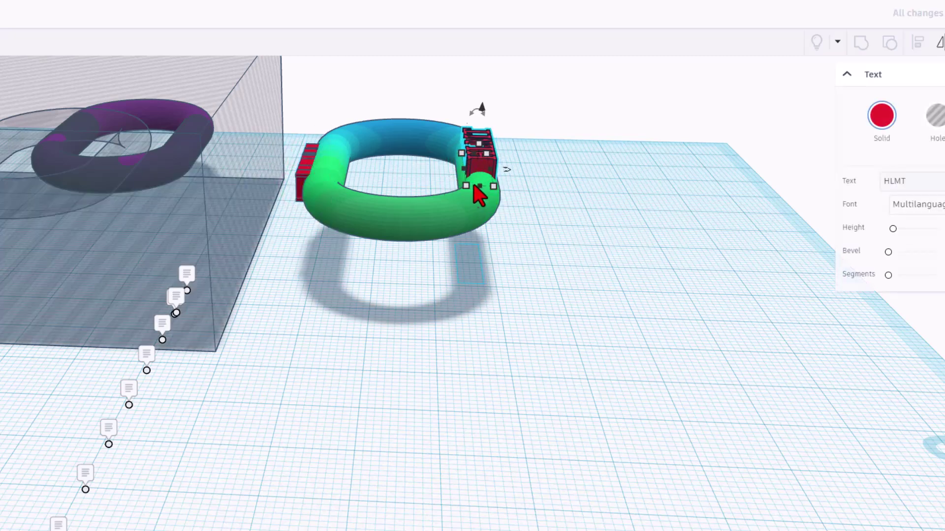
left_click(606, 200)
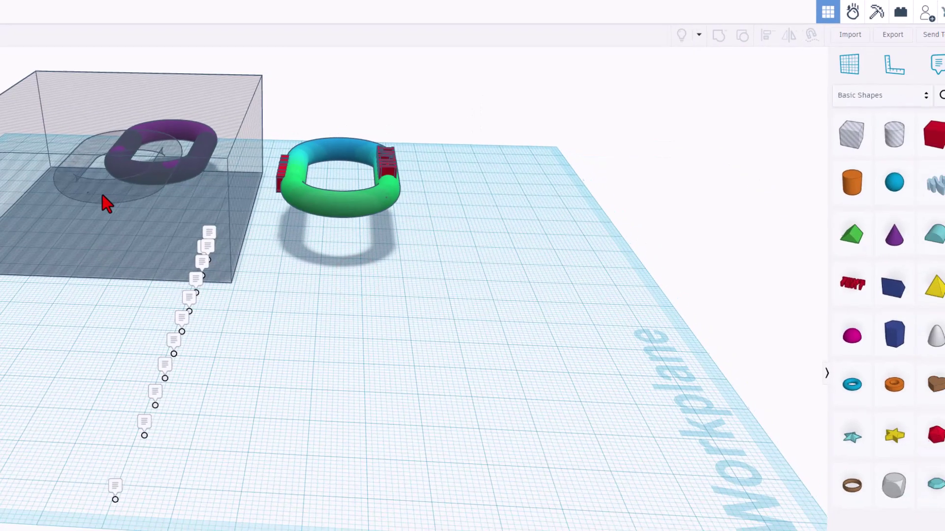
Step: Lock the blue-green gradient link in place
left_click(327, 209)
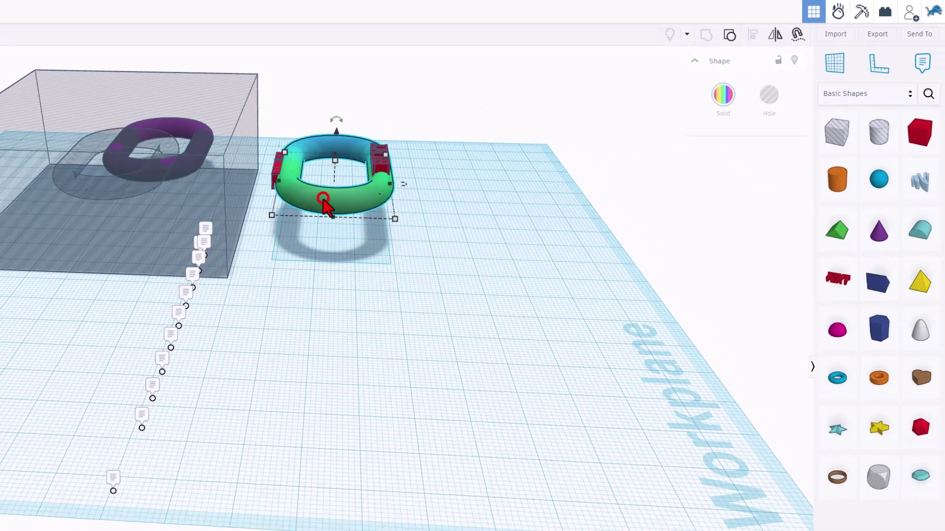
left_click(778, 60)
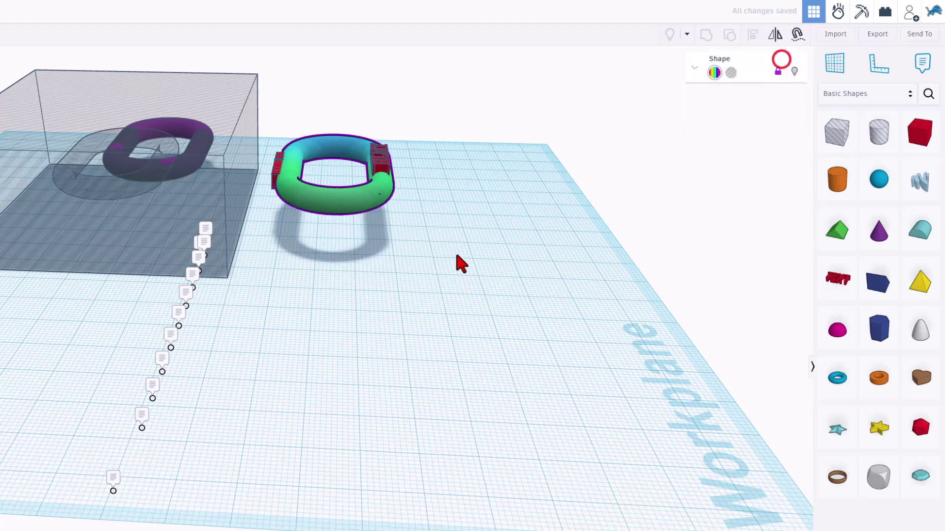
Step: Center the transparent chain link cutter on the locked blue-green gradient link in both horizontal directions, using the link as the alignment anchor
left_click(441, 270)
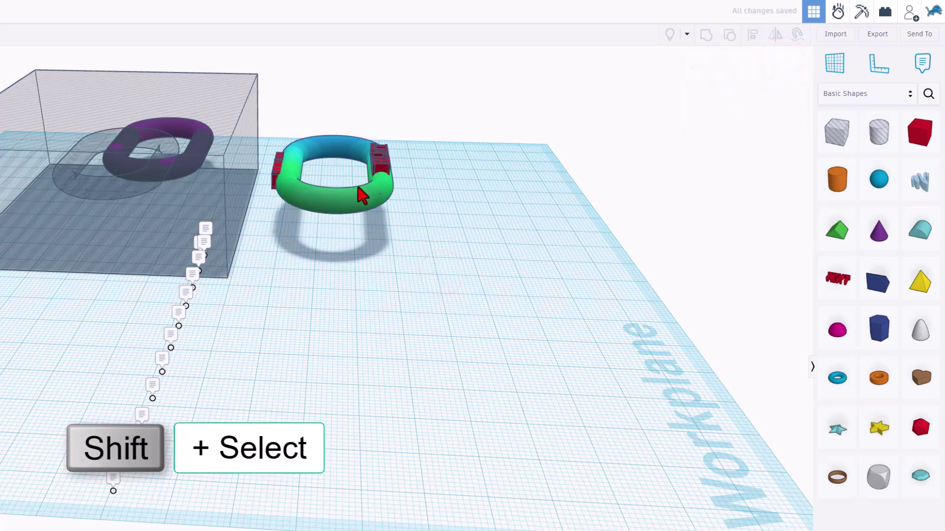
left_click(199, 203, "shift")
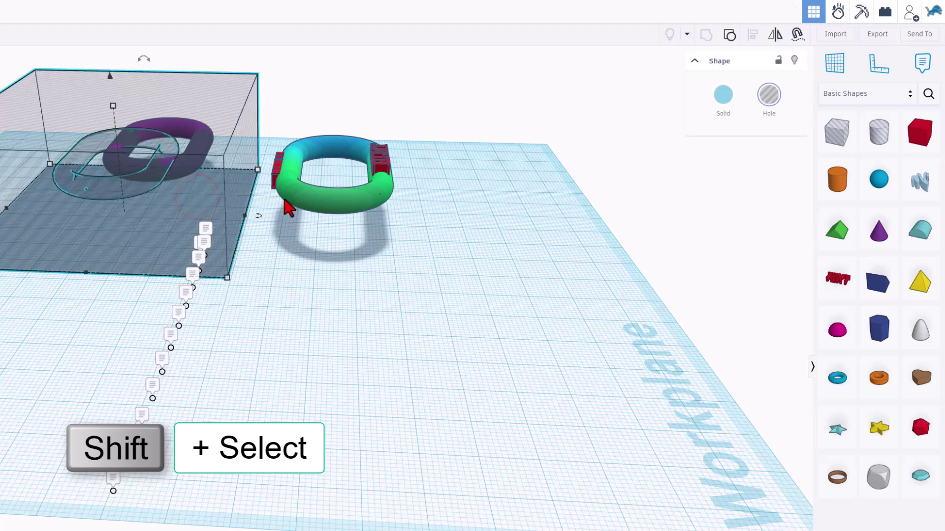
left_click(319, 213, "shift")
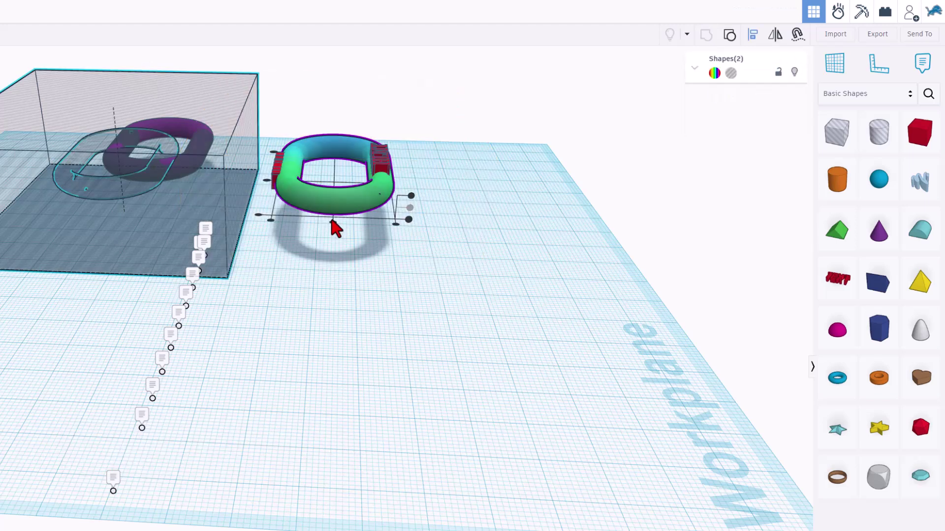
key("l")
left_click(332, 222)
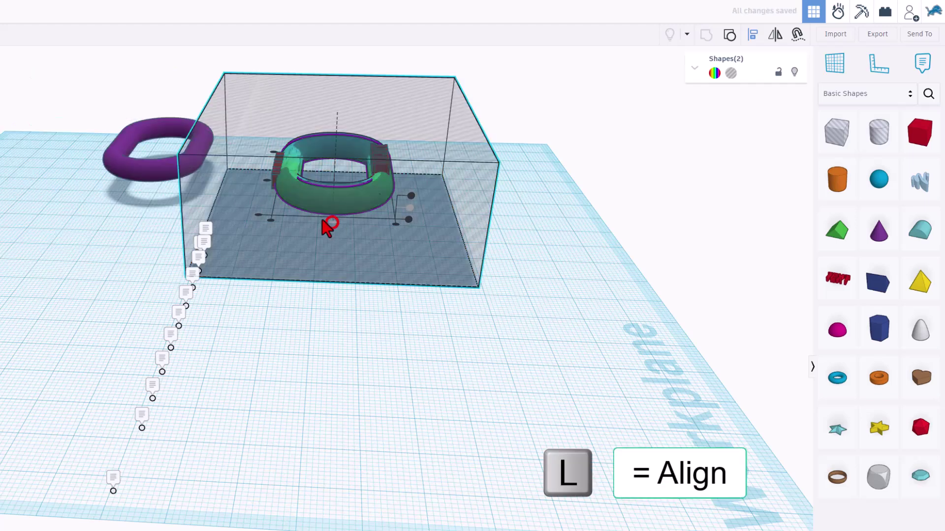
left_click(266, 182)
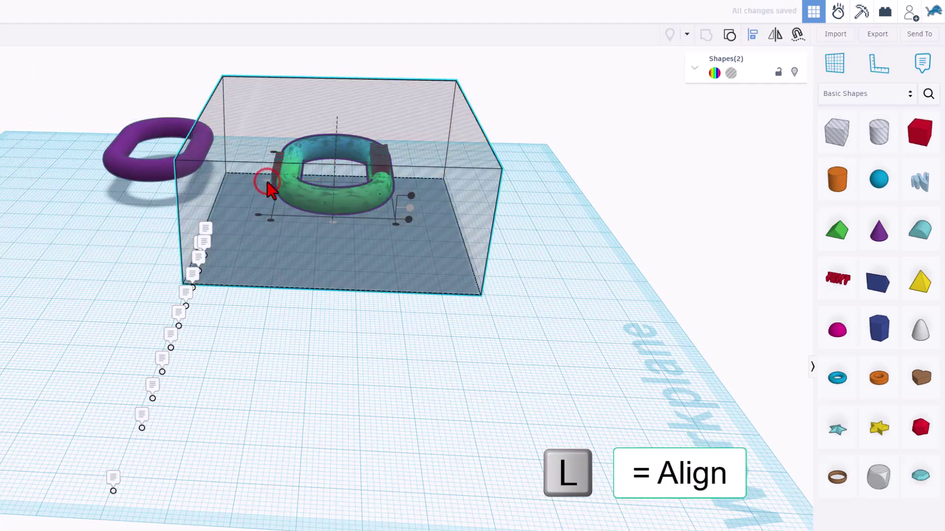
Step: Group the chain link cutter with both HLMT texts to trim the lettering to the link's shape
left_click_drag(251, 383, 464, 185)
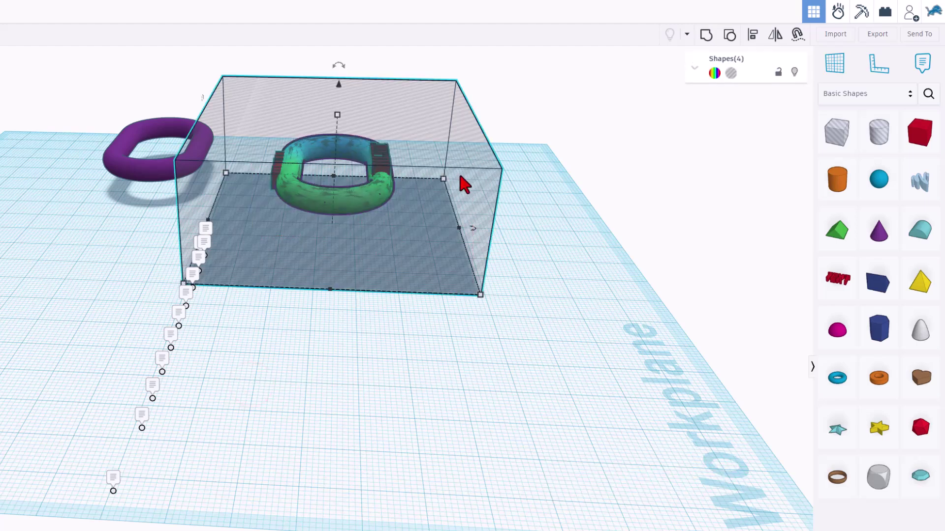
key("ctrl+g")
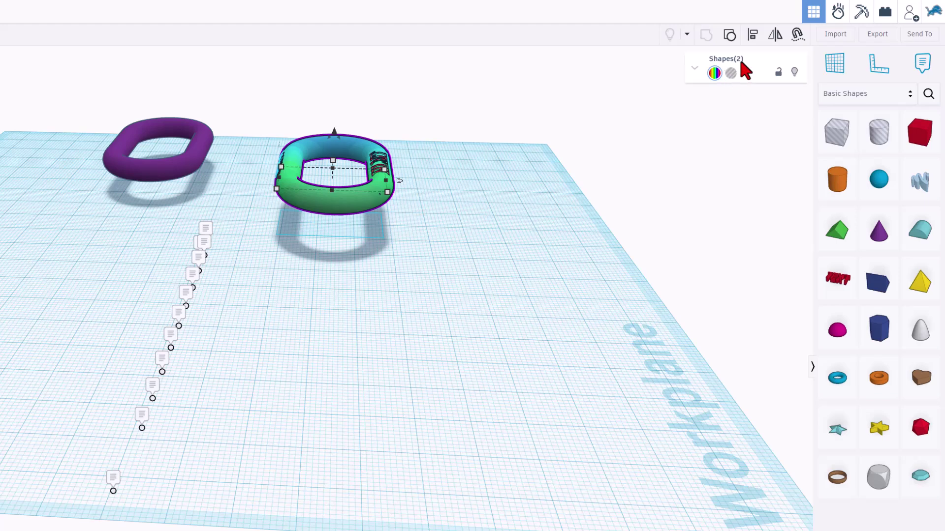
left_click(349, 237)
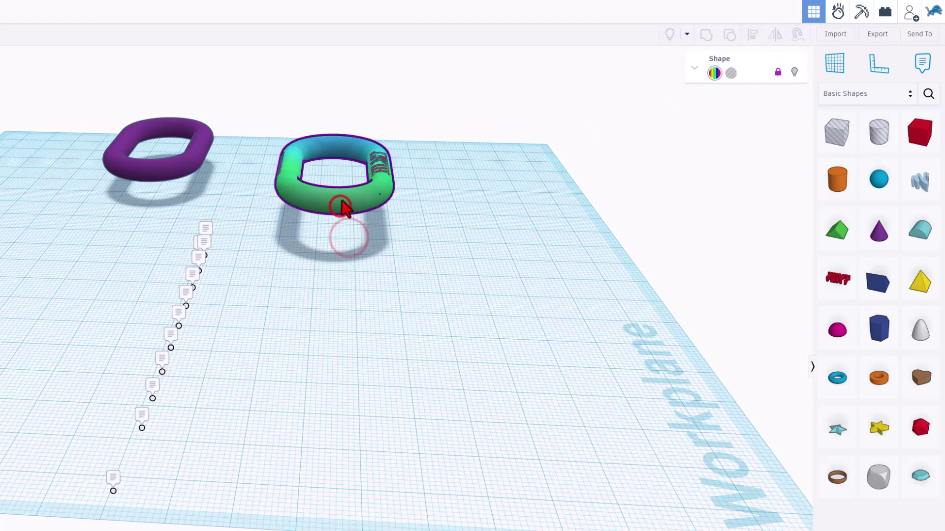
left_click(421, 192)
Step: Nudge the trimmed HLMT lettering by one snap increment so it shows cleanly on the gradient link's surface
right_click_drag(372, 205, 351, 290)
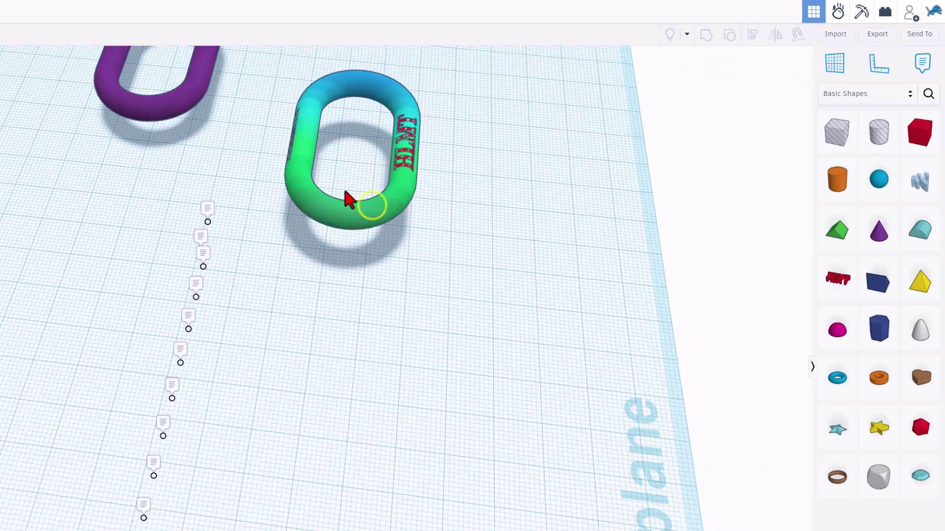
right_click_drag(401, 170, 404, 220)
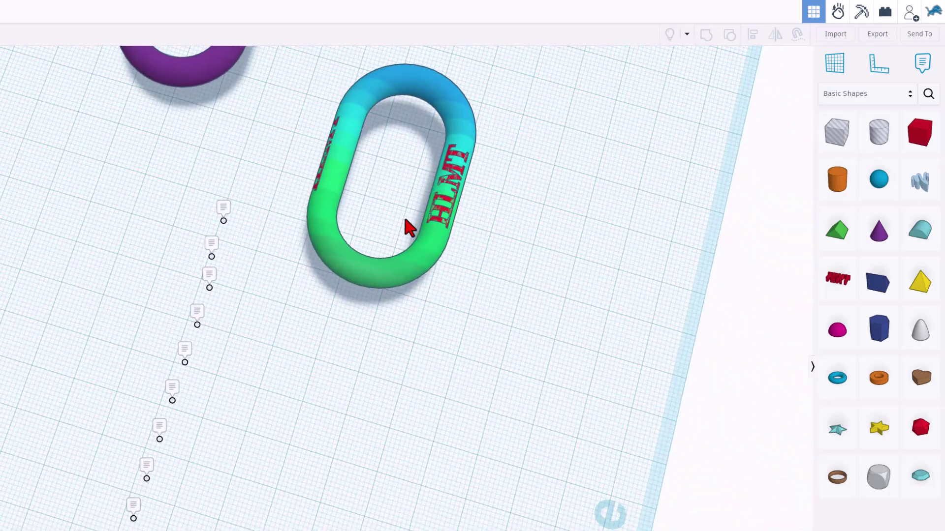
left_click(449, 211)
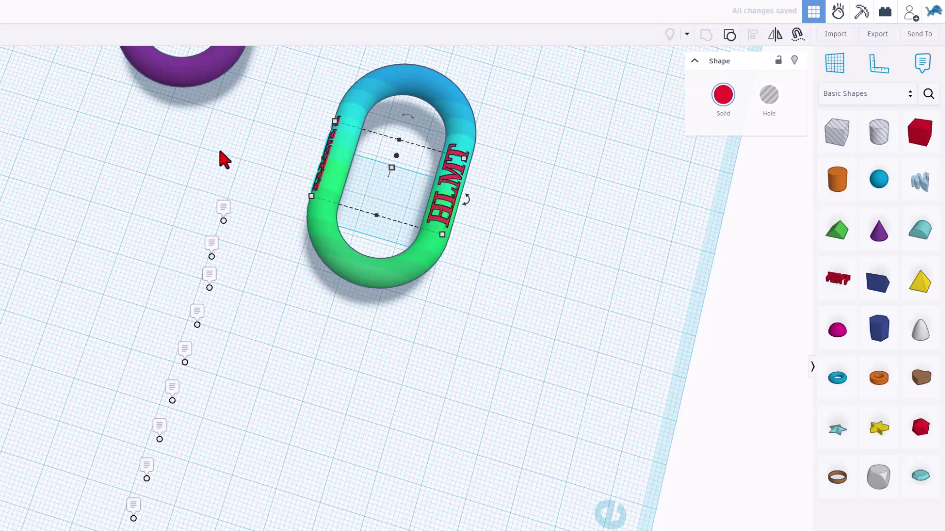
right_click_drag(220, 154, 480, 83)
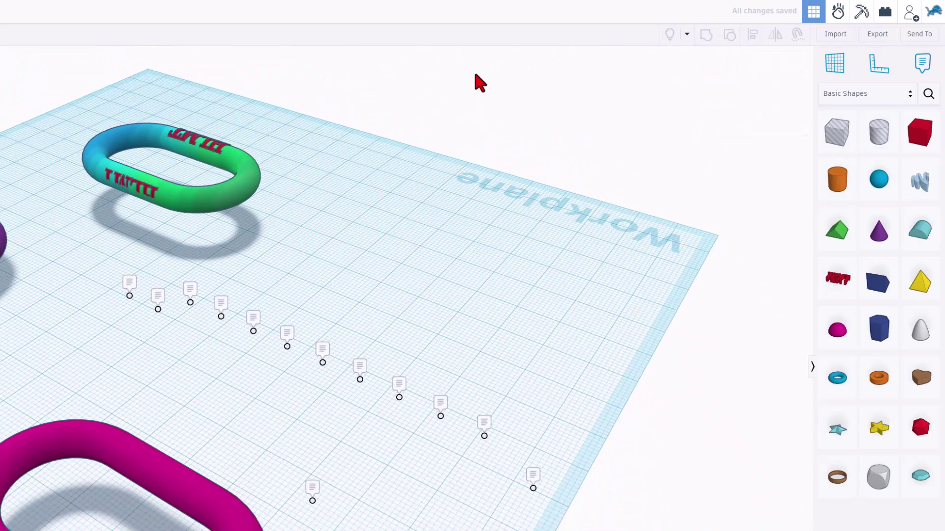
left_click(147, 200)
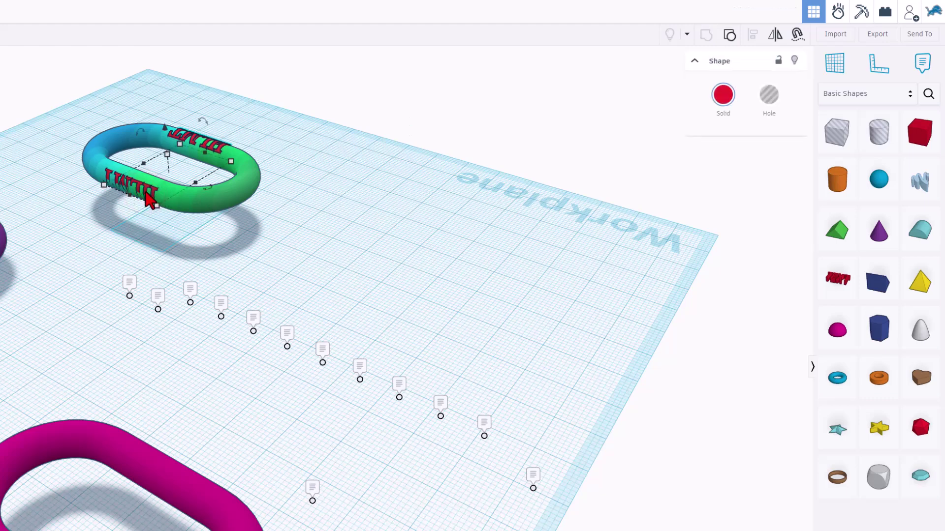
key("Down")
left_click(333, 165)
right_click_drag(344, 170, 0, 221)
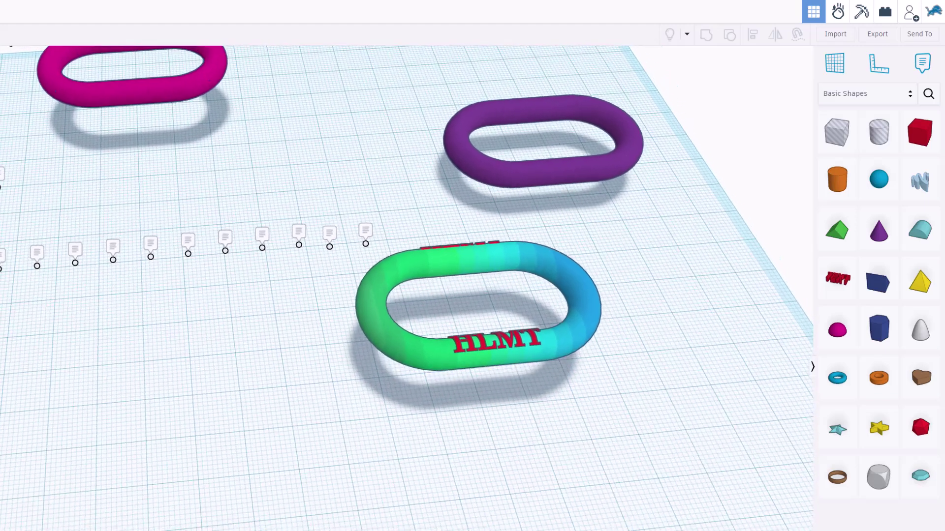
Step: Search the community shape generators for "text" and for "script"
left_click(928, 94)
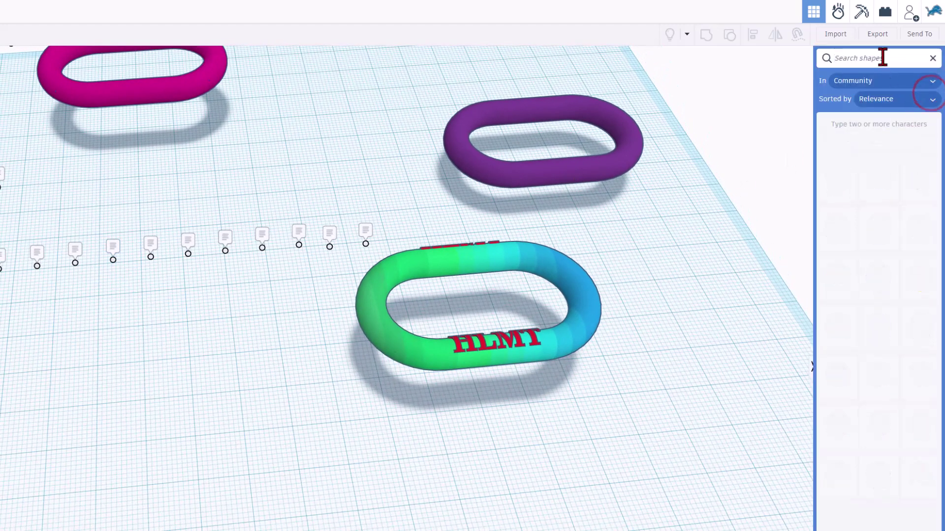
type("text")
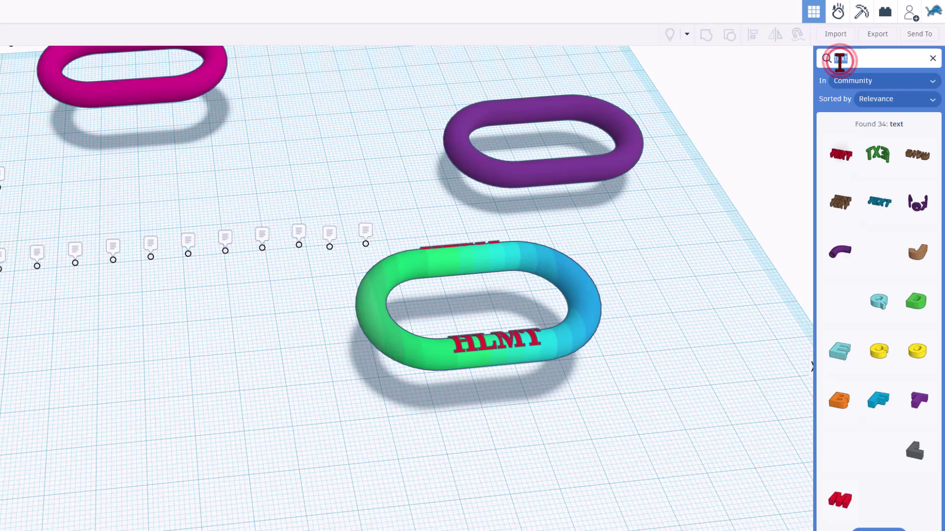
type("script")
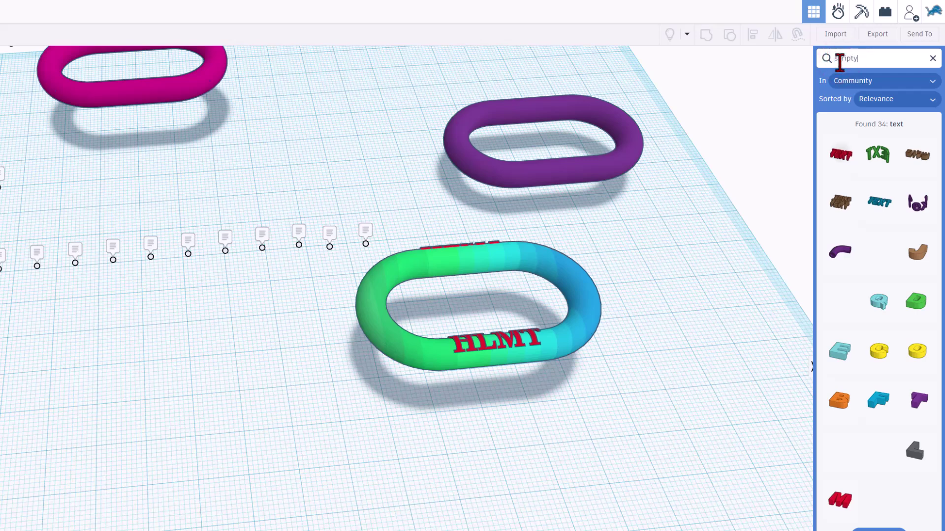
key("Return")
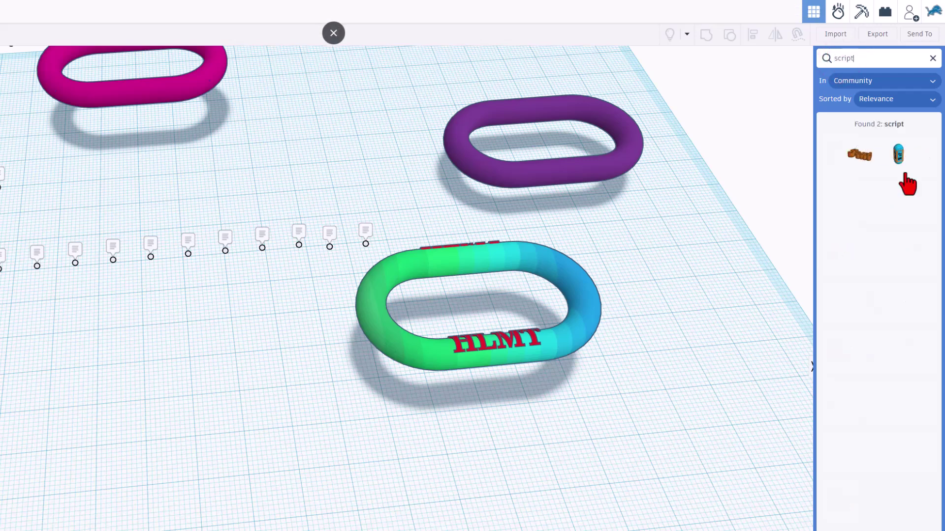
Step: Place the script text generator in front of the gradient link and look through its font options
left_click_drag(841, 165, 522, 426)
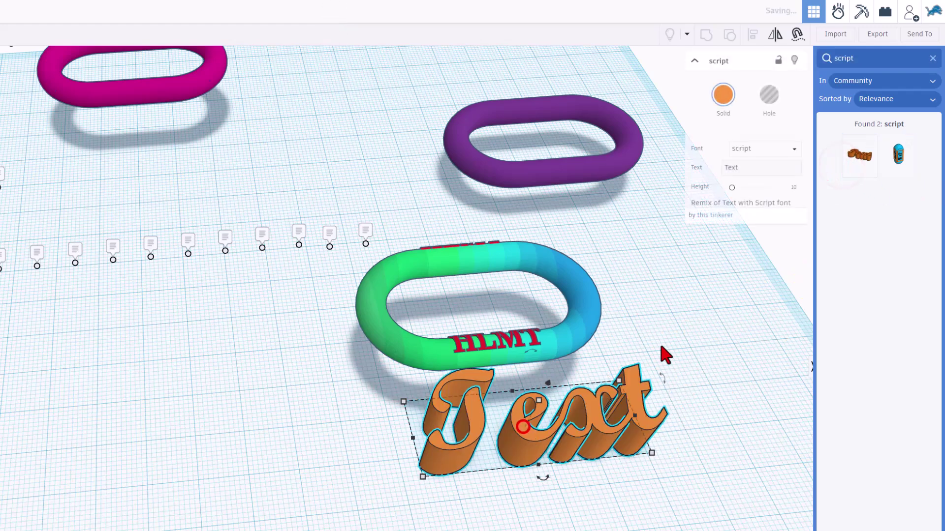
left_click(774, 149)
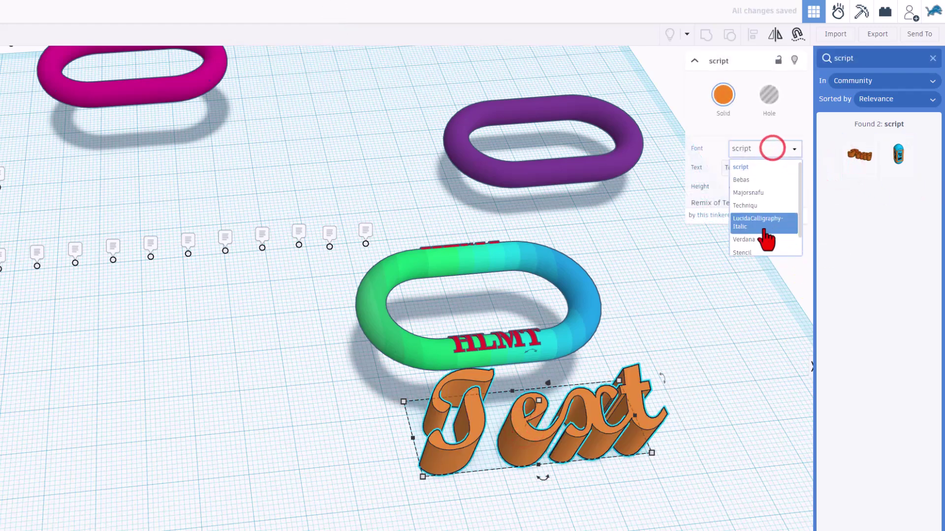
left_click(624, 225)
mouse_move(396, 325)
right_mouse_down()
mouse_move(421, 320)
mouse_move(409, 310)
mouse_move(384, 319)
right_mouse_up()
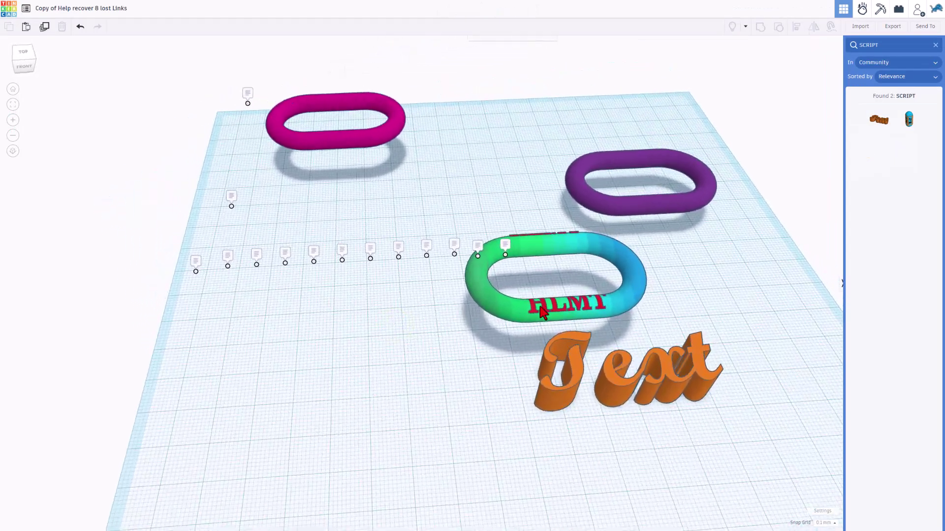
Step: Return to the designs overview, open the copied links design's properties, name it "Keep the Chain Going HLMT" and add the description with tutorial links
left_click(7, 15)
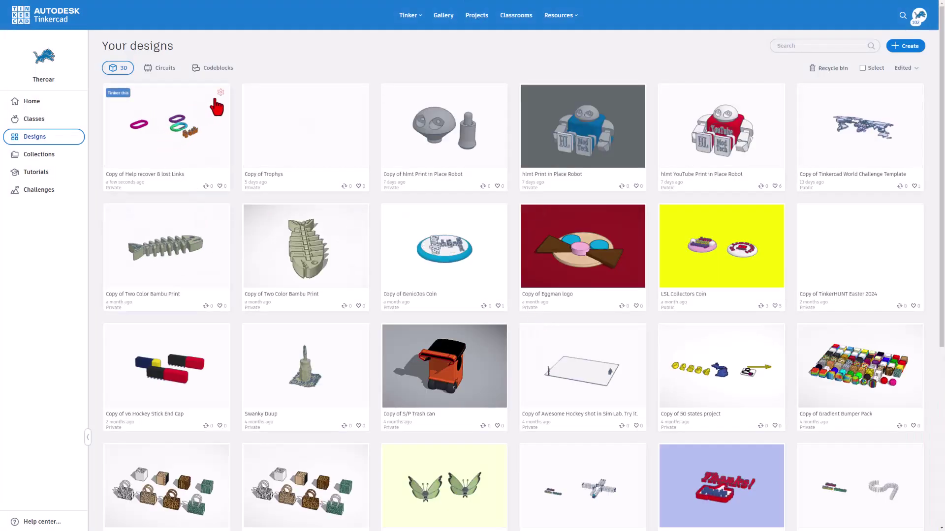
left_click(221, 94)
left_click(186, 95)
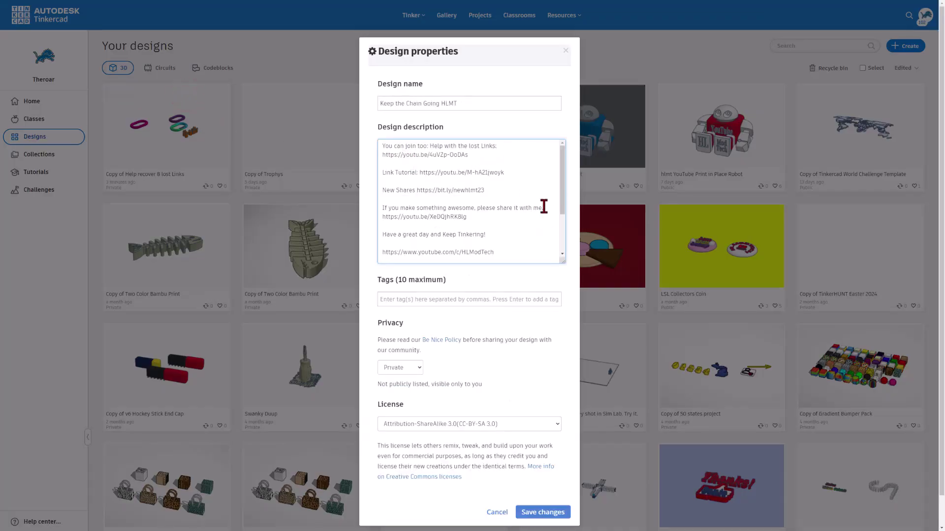
left_click_drag(561, 204, 565, 254)
Step: Add the tags "hlmt23", "chain" and "keep the chain going" to the design
left_click(428, 299)
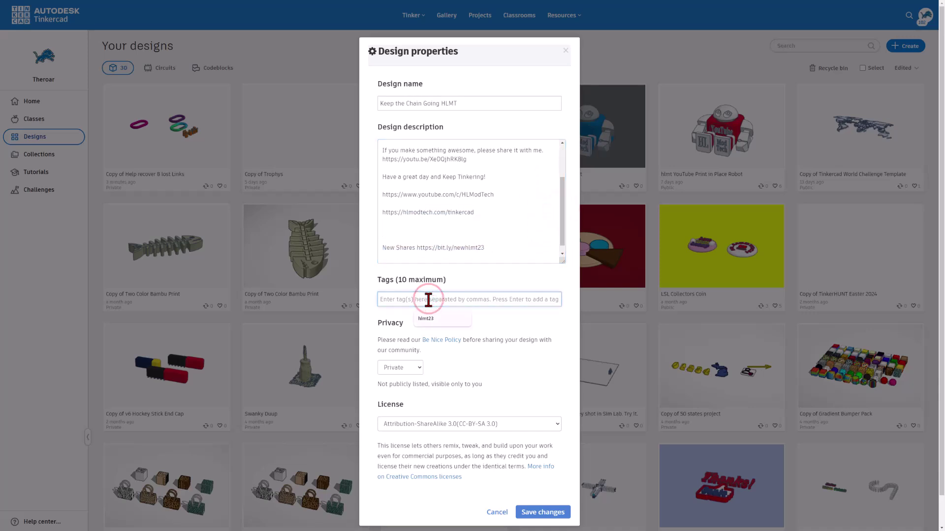
type("hl")
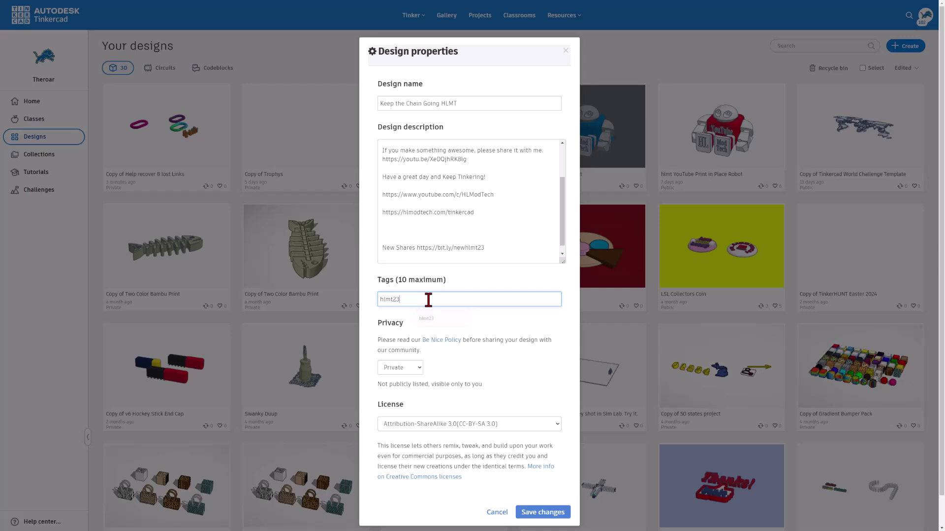
type("mt23")
key("Return")
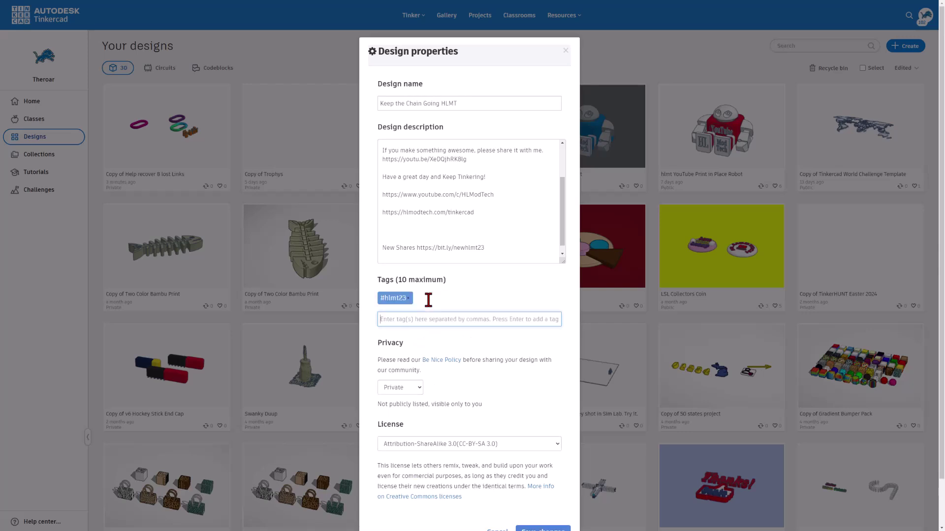
type("chain")
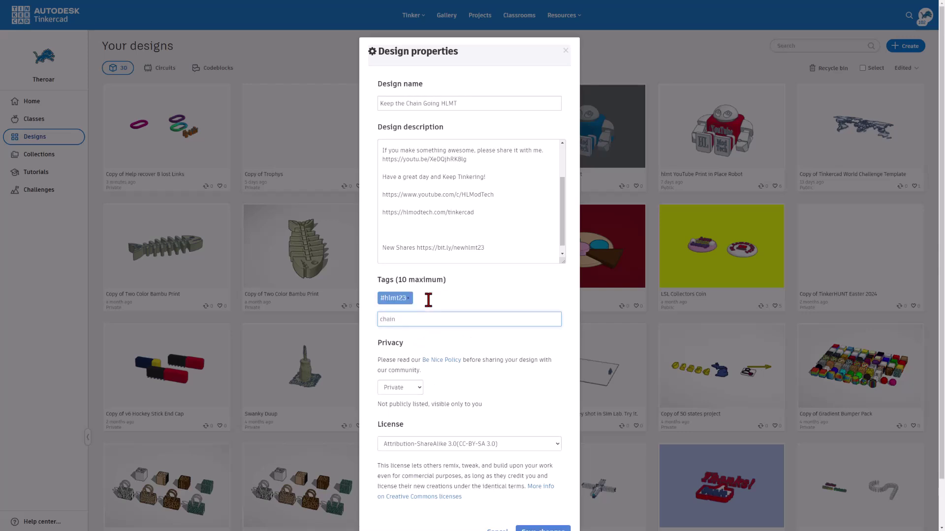
key("Return")
type("keep the chain going")
key("Return")
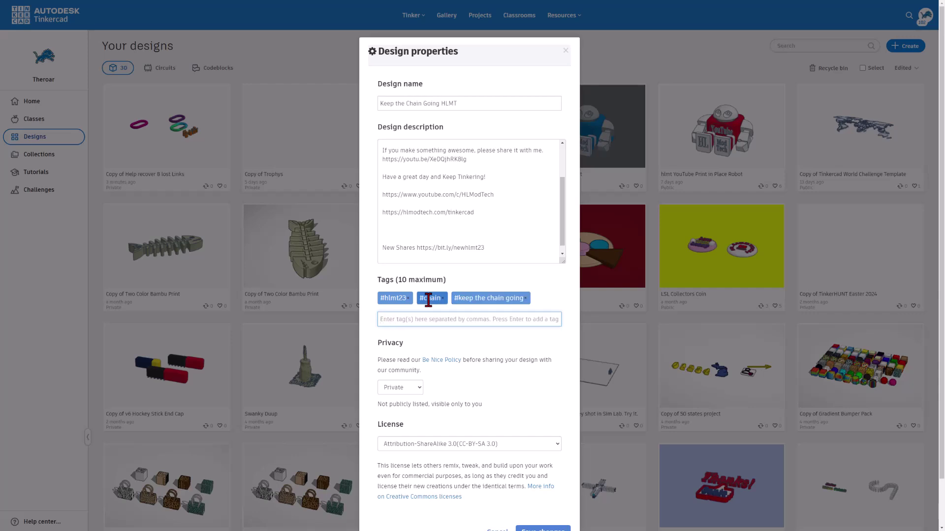
Step: Set the design's privacy to Public, complete the robot check, keep the Attribution-ShareAlike 3.0 license and save the properties
left_click(400, 388)
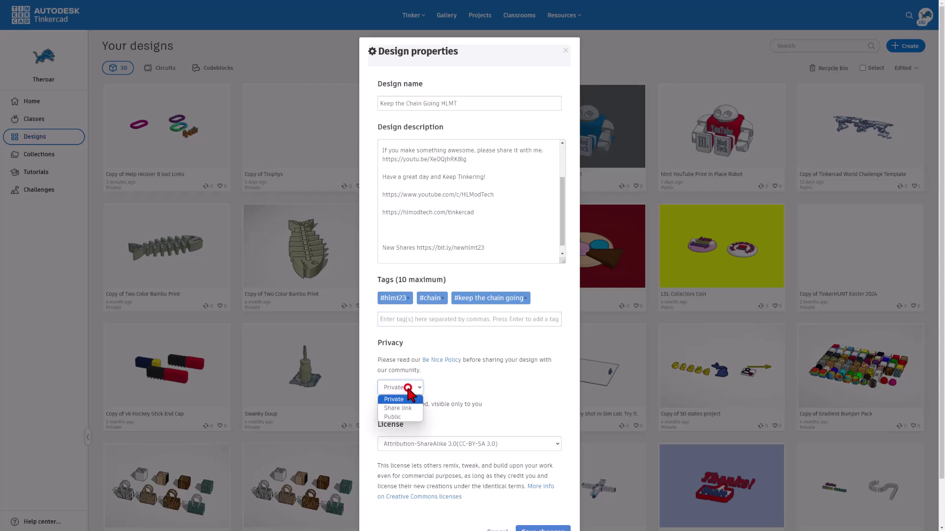
left_click(400, 416)
left_click(456, 399)
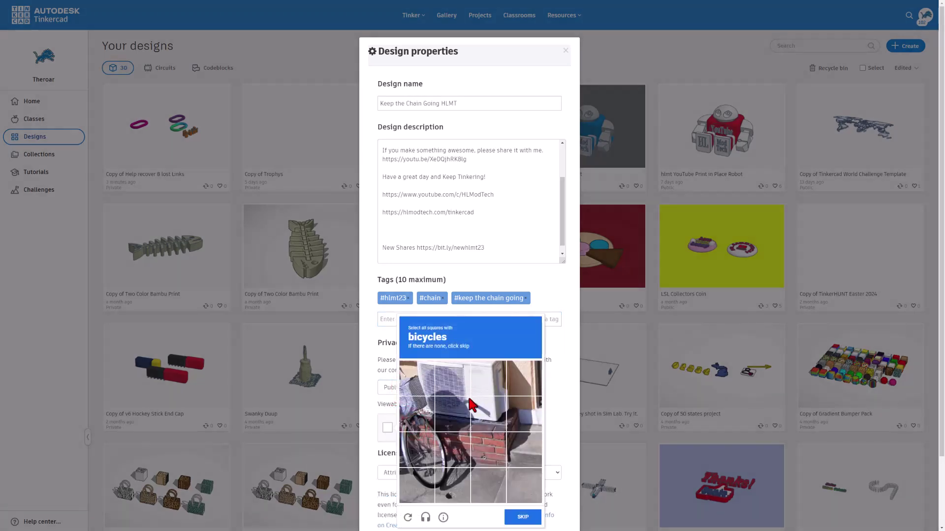
left_click(410, 404)
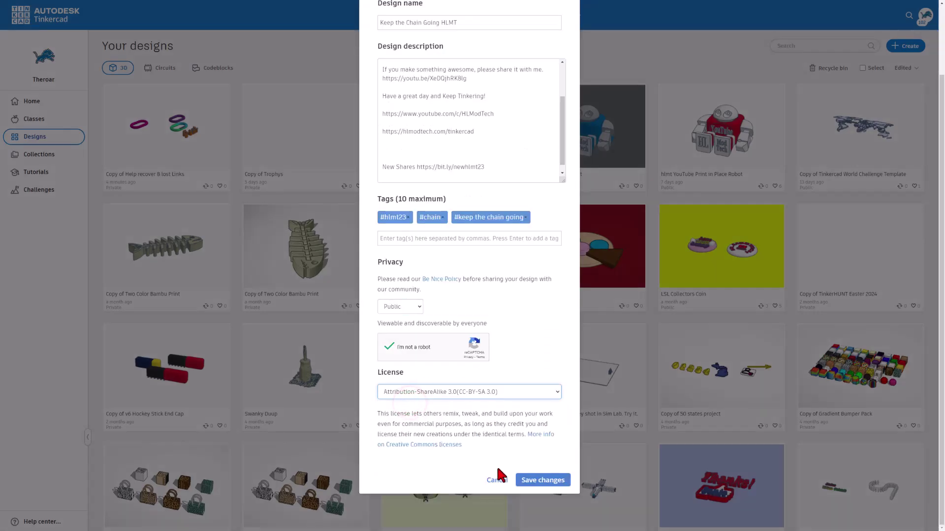
left_click(541, 480)
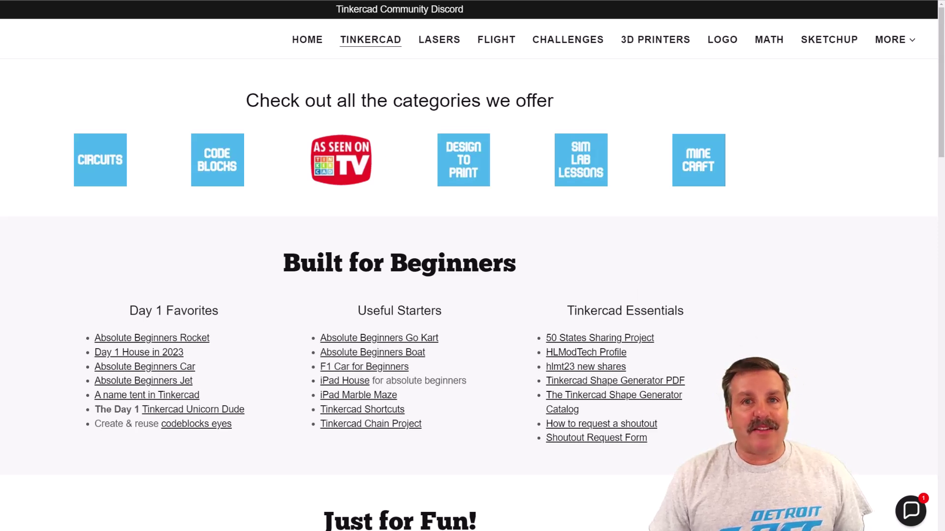
Step: On the HLModTech website, view the contact chat, close it, and open the Tinkercad Community Discord invitation
left_click(903, 511)
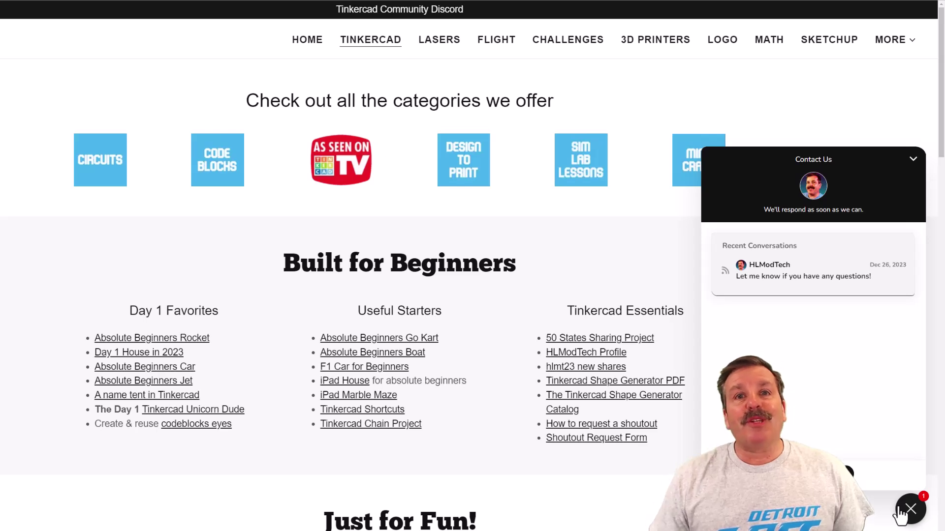
left_click(898, 509)
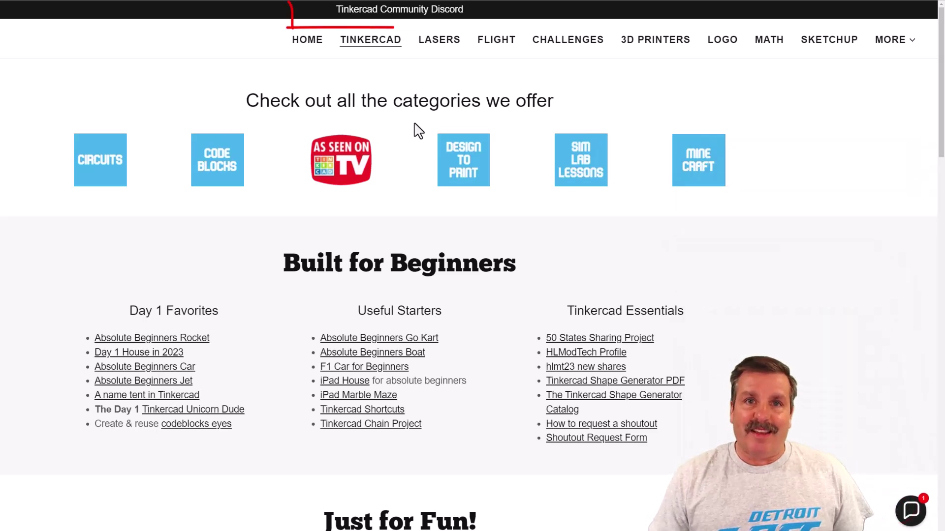
left_click(394, 10)
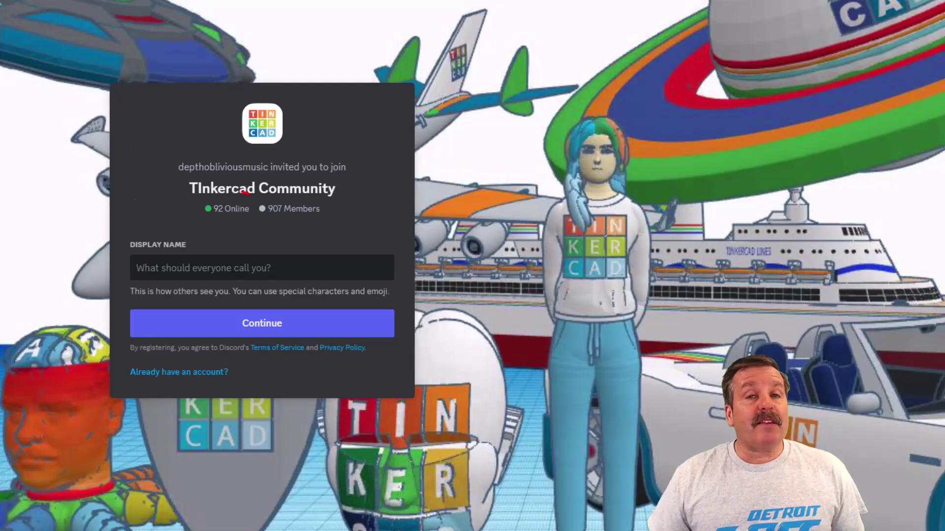